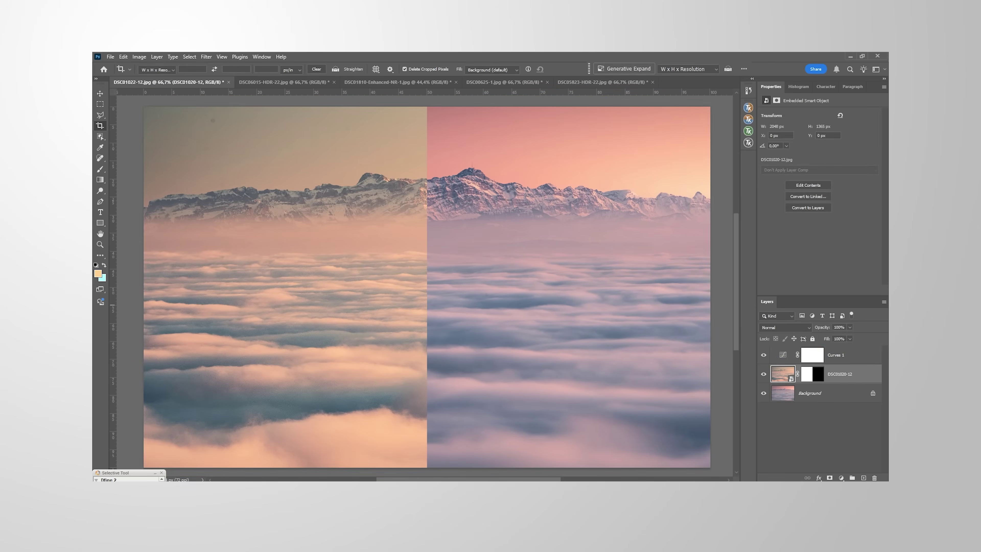
Clip Curves 1 to the photo below, toggle its visibility, and start a Selective Color adjustment.
{"action": "left_click", "coordinate": [845, 355]}
{"action": "key", "text": "ctrl+alt+g"}
{"action": "left_click", "coordinate": [763, 355]}
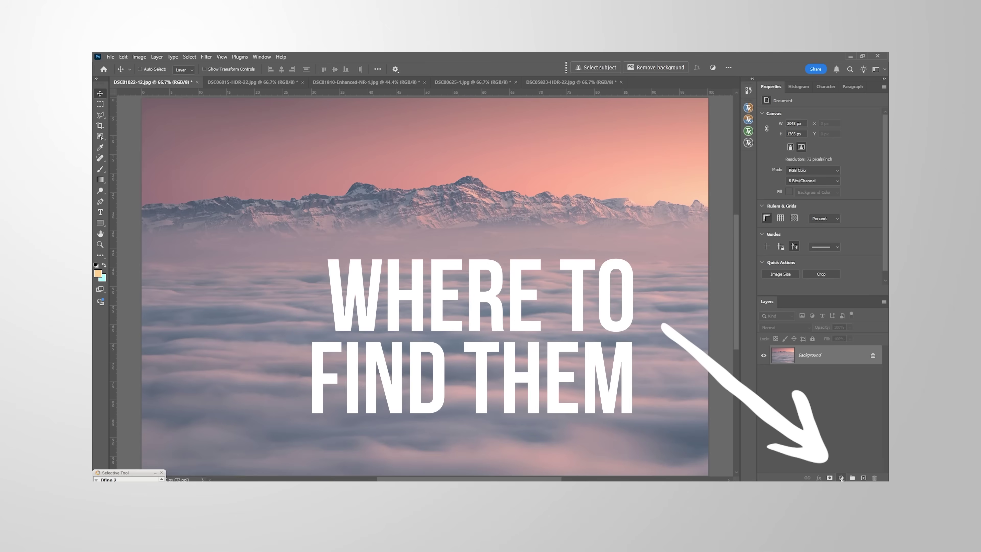
{"action": "left_click", "coordinate": [841, 478]}
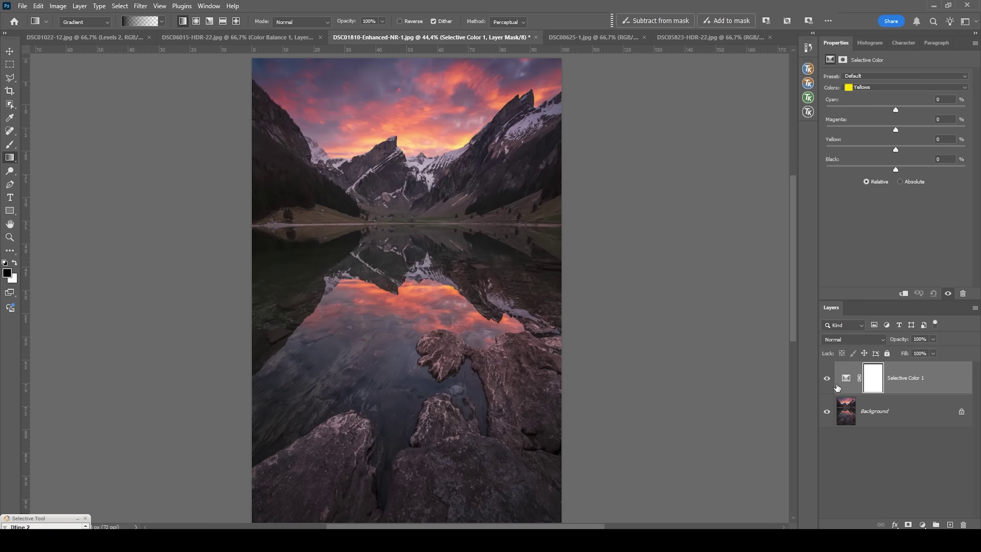
{"action": "left_click", "coordinate": [863, 88]}
Set the Selective Color Blues range to Cyan −62.
{"action": "left_click", "coordinate": [864, 89]}
{"action": "left_click", "coordinate": [863, 89]}
{"action": "left_click", "coordinate": [863, 128]}
{"action": "left_click_drag", "start_coordinate": [895, 110], "coordinate": [851, 109]}
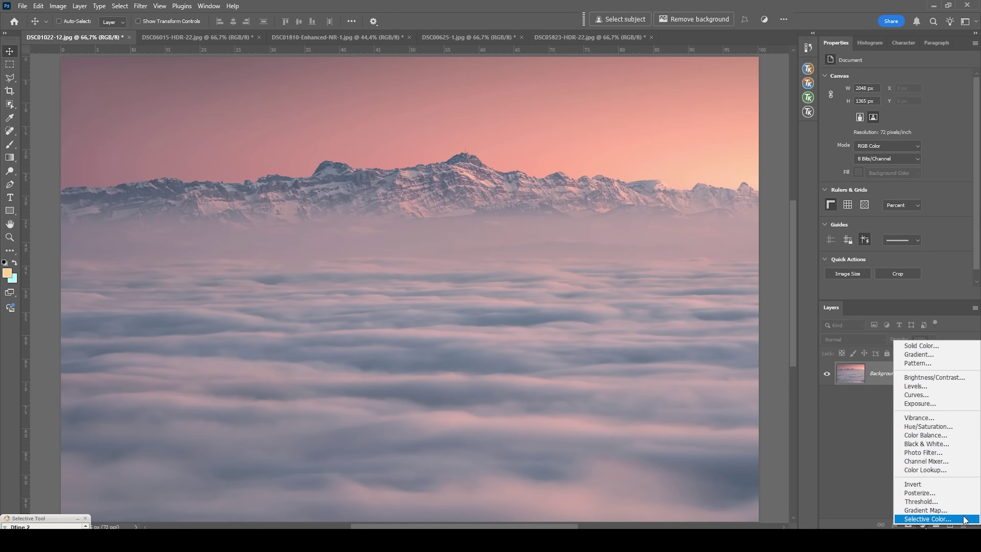
Add a Curves layer with a lowered shadow point and raised highlight point.
{"action": "left_click", "coordinate": [942, 395]}
{"action": "left_click_drag", "start_coordinate": [873, 192], "coordinate": [873, 185]}
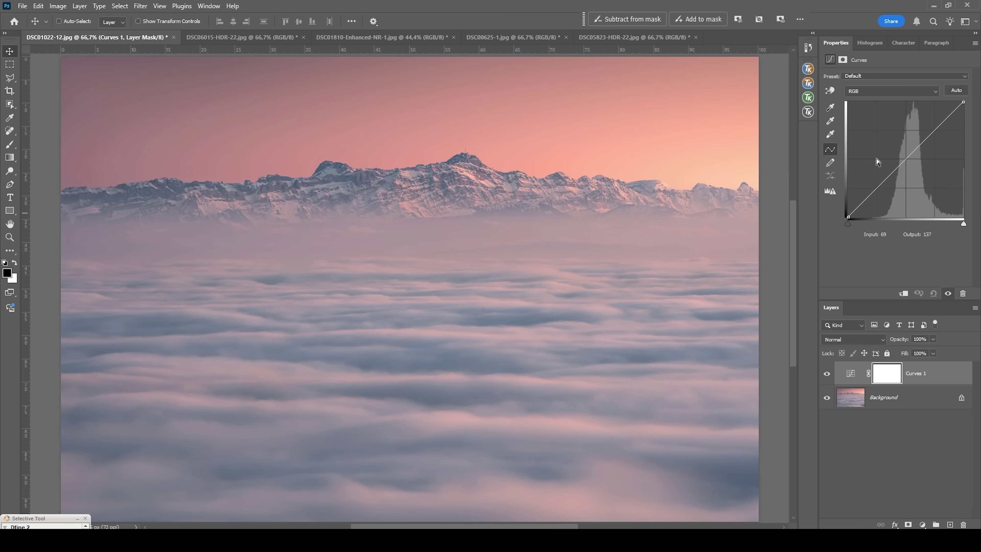
{"action": "left_click_drag", "start_coordinate": [933, 132], "coordinate": [933, 138]}
{"action": "left_click_drag", "start_coordinate": [873, 184], "coordinate": [877, 195]}
{"action": "left_click_drag", "start_coordinate": [933, 138], "coordinate": [934, 126]}
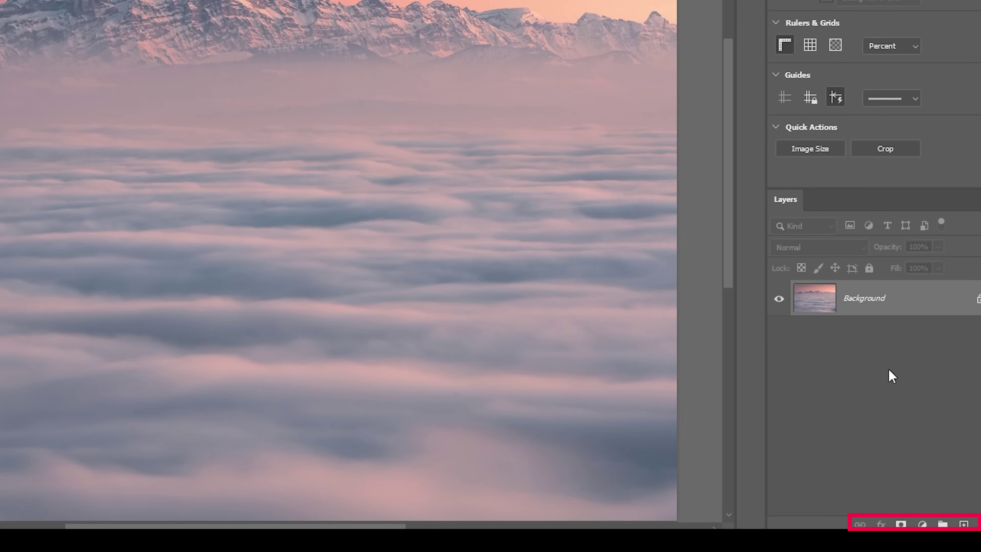
Add a Curves adjustment layer to the cloud photo from the adjustment layer menu.
{"action": "left_click", "coordinate": [922, 525]}
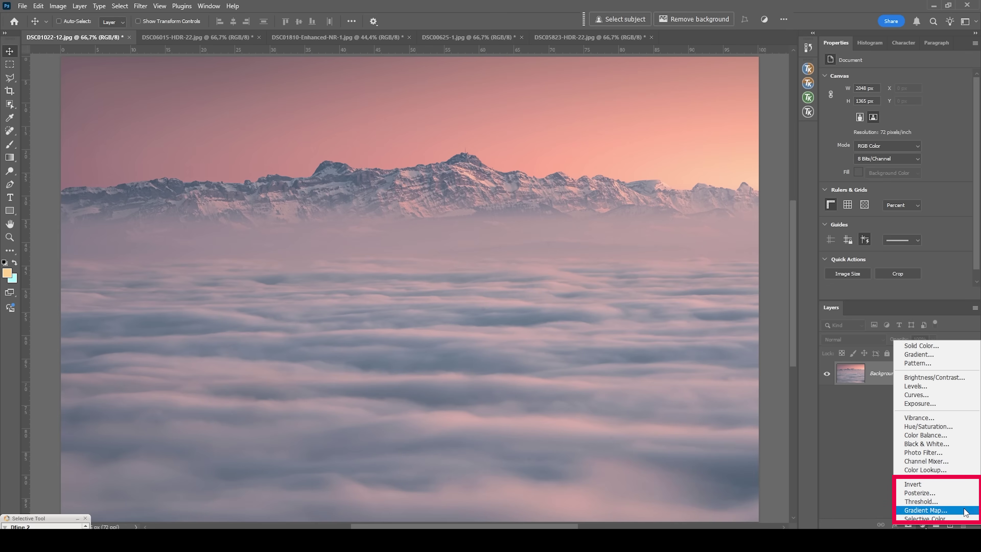
{"action": "left_click", "coordinate": [940, 395]}
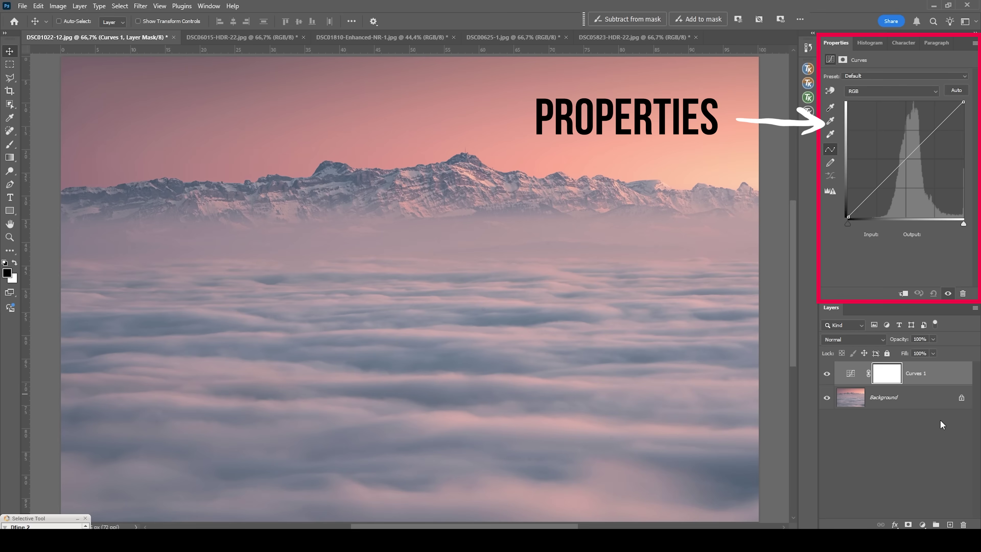
Shape Curves 1 into an S-curve with shadows pulled down and highlights raised.
{"action": "left_click_drag", "start_coordinate": [909, 169], "coordinate": [876, 195]}
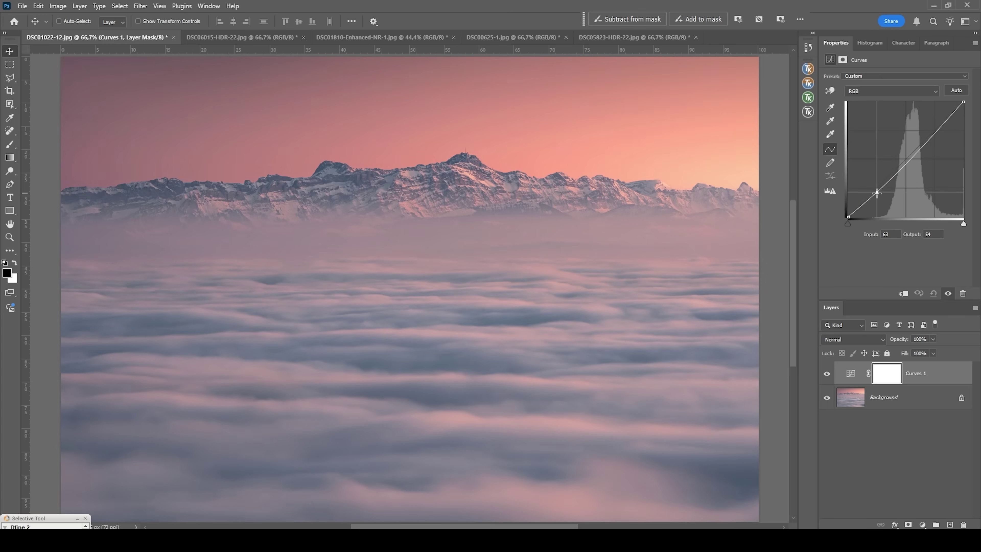
{"action": "left_click_drag", "start_coordinate": [937, 148], "coordinate": [934, 130]}
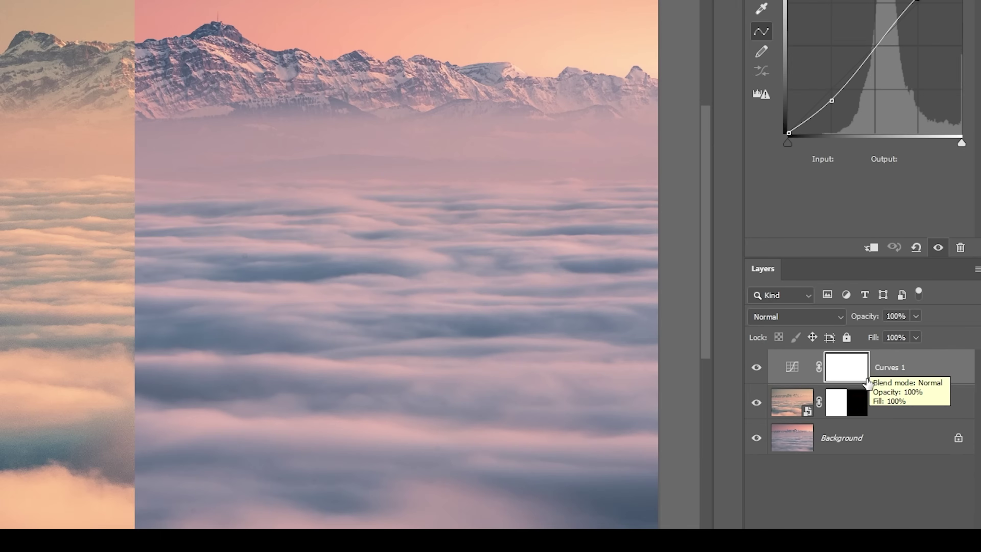
Clip Curves 1 to DSC01020-12 and compare the photo with it on and off.
{"action": "left_click_drag", "start_coordinate": [859, 402], "coordinate": [824, 380]}
{"action": "left_click", "coordinate": [824, 381], "text": "alt"}
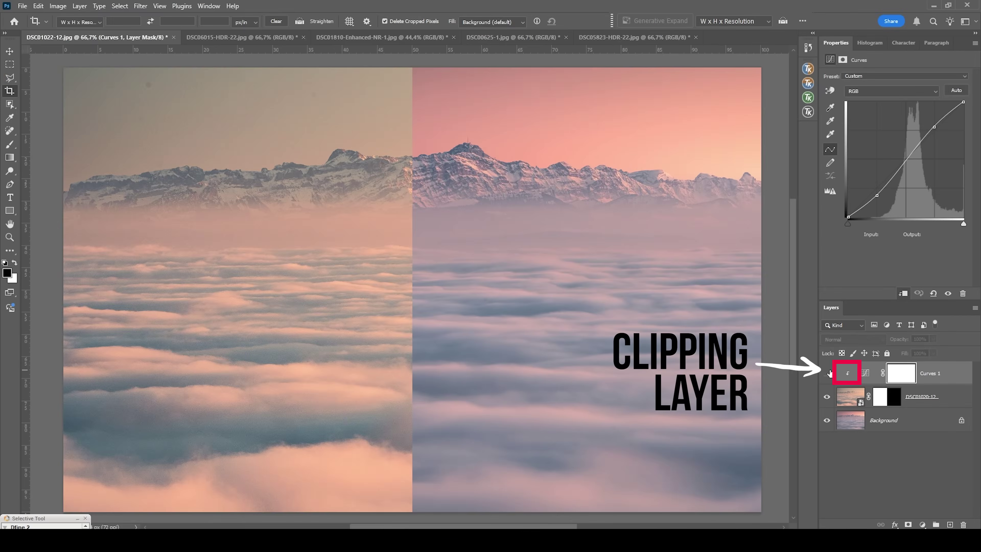
{"action": "left_click", "coordinate": [826, 372]}
{"action": "left_click", "coordinate": [826, 373]}
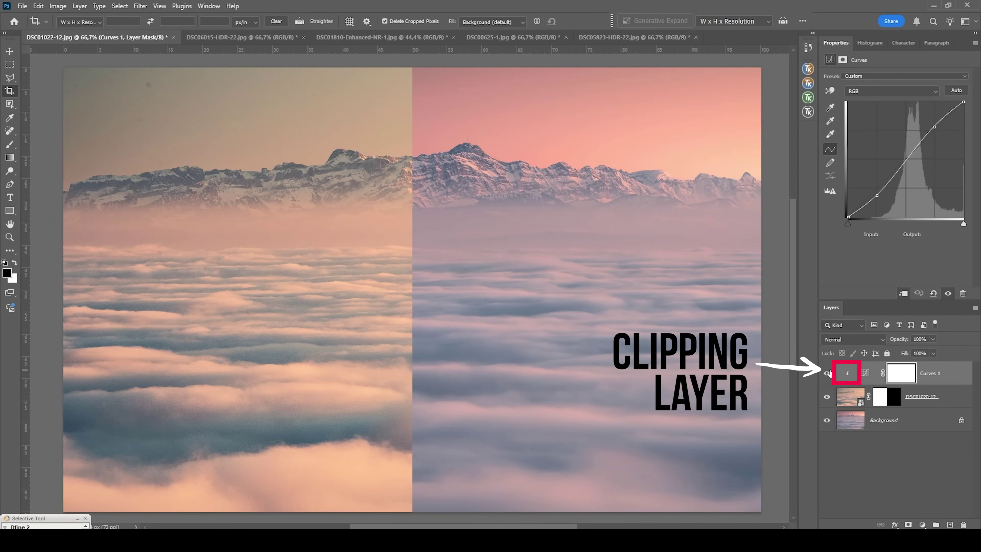
{"action": "left_click", "coordinate": [826, 373]}
{"action": "left_click", "coordinate": [826, 374]}
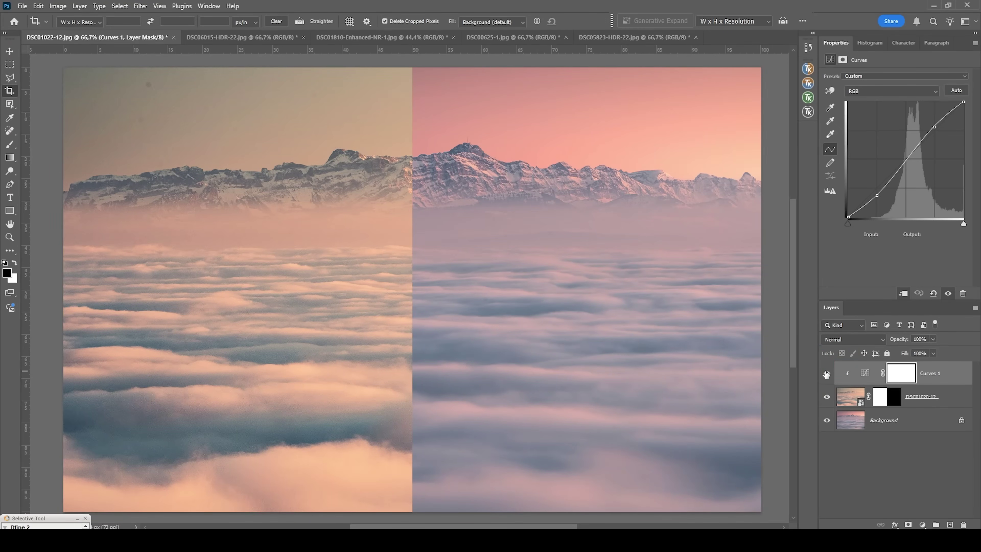
{"action": "left_click", "coordinate": [826, 373]}
{"action": "left_click", "coordinate": [826, 373]}
{"action": "left_click", "coordinate": [827, 373]}
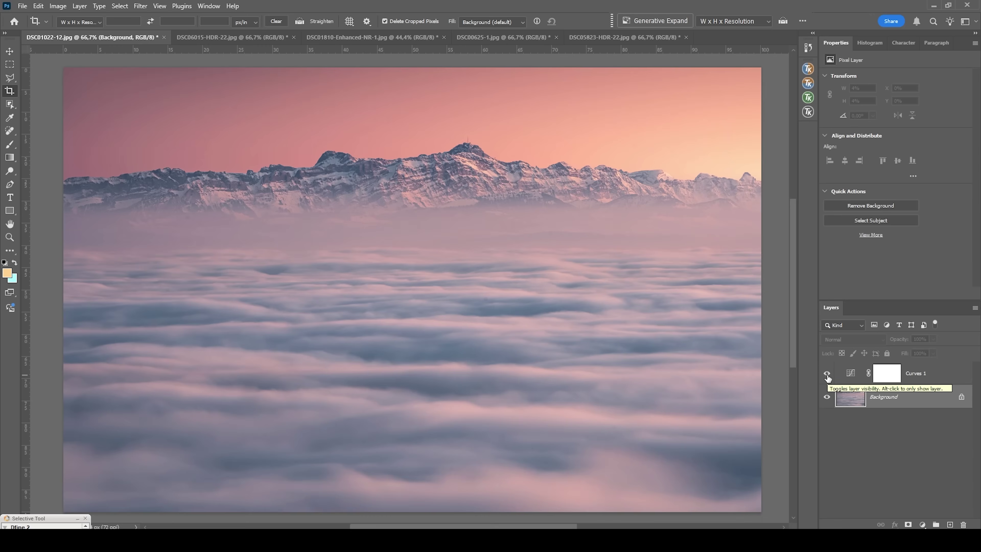
{"action": "left_click", "coordinate": [827, 374]}
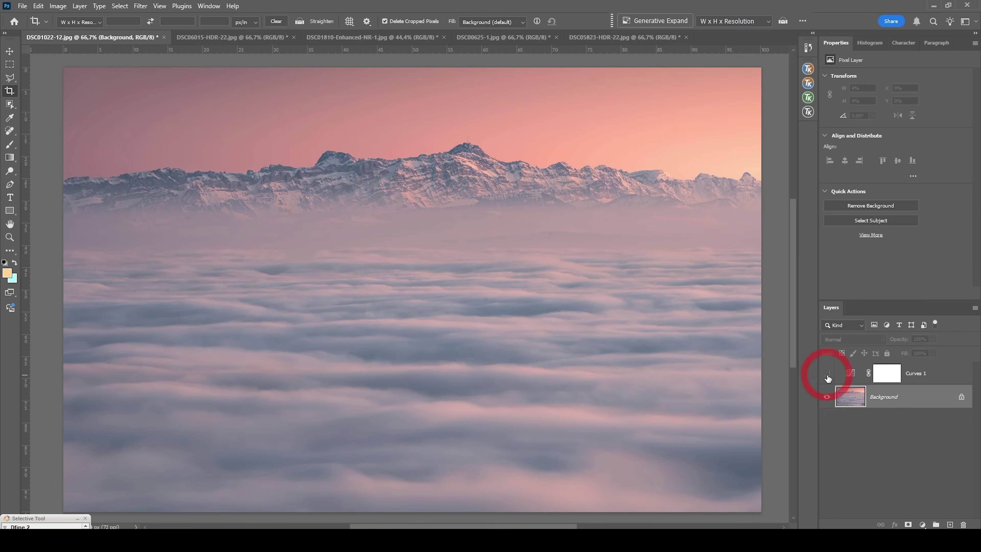
{"action": "left_click", "coordinate": [826, 374]}
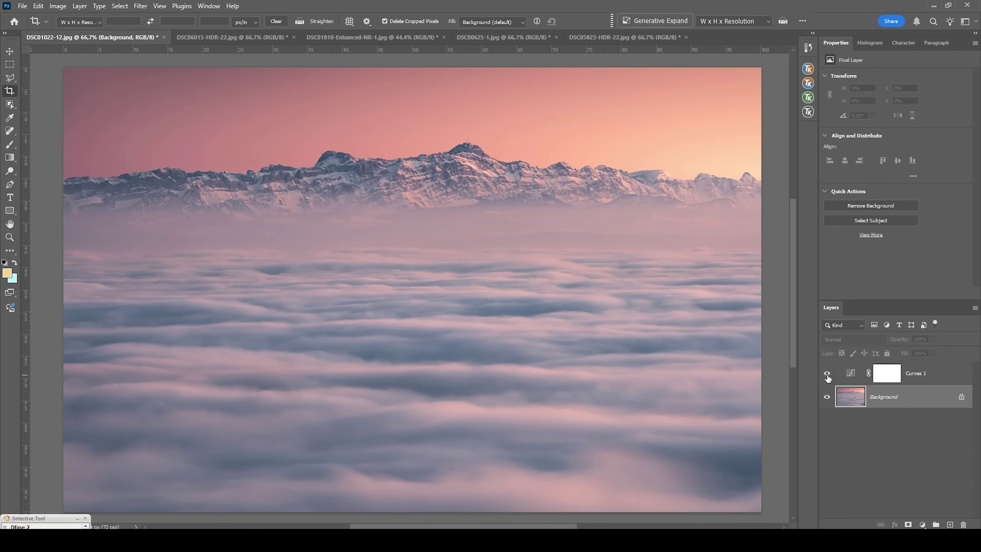
{"action": "left_click", "coordinate": [827, 374]}
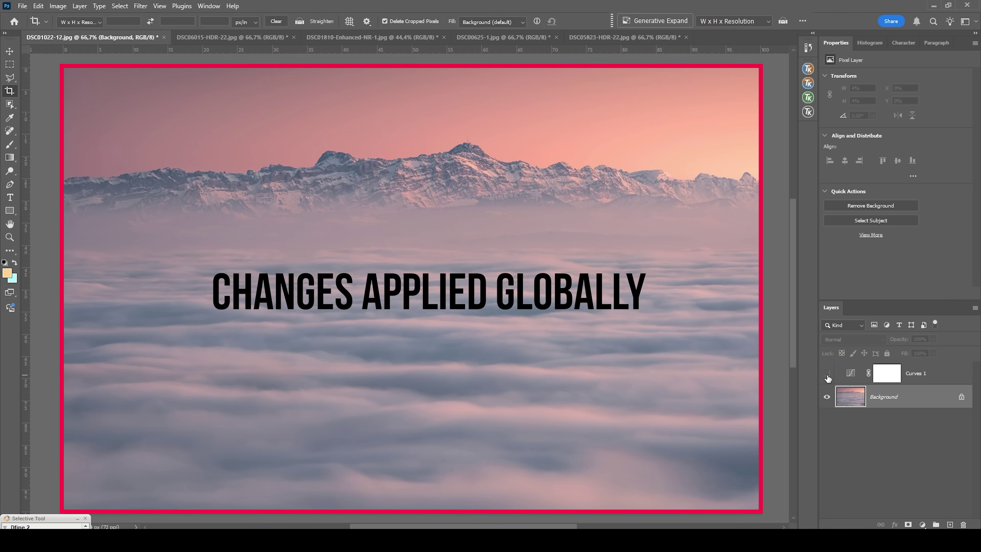
{"action": "left_click", "coordinate": [827, 374]}
{"action": "left_click", "coordinate": [826, 373]}
{"action": "left_click", "coordinate": [827, 373]}
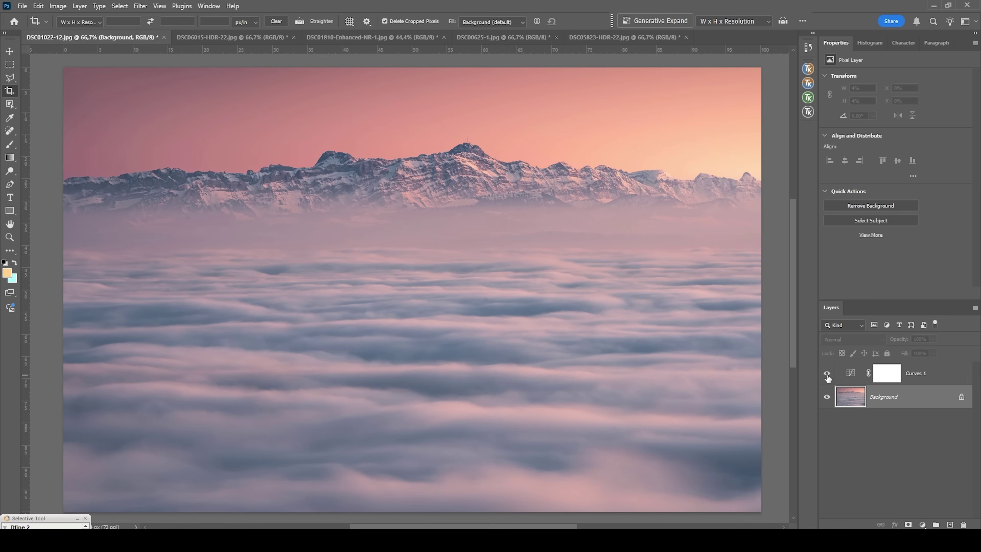
{"action": "left_click", "coordinate": [886, 373]}
Paint black across the sky on the Curves 1 mask, check the result, and reduce opacity.
{"action": "key", "text": "d"}
{"action": "key", "text": "b"}
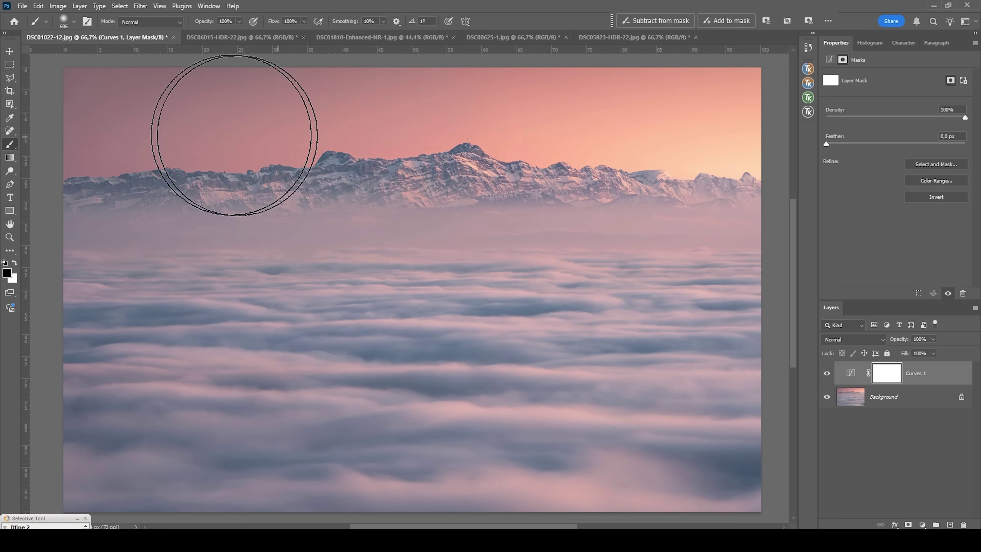
{"action": "left_click_drag", "start_coordinate": [233, 135], "coordinate": [750, 131]}
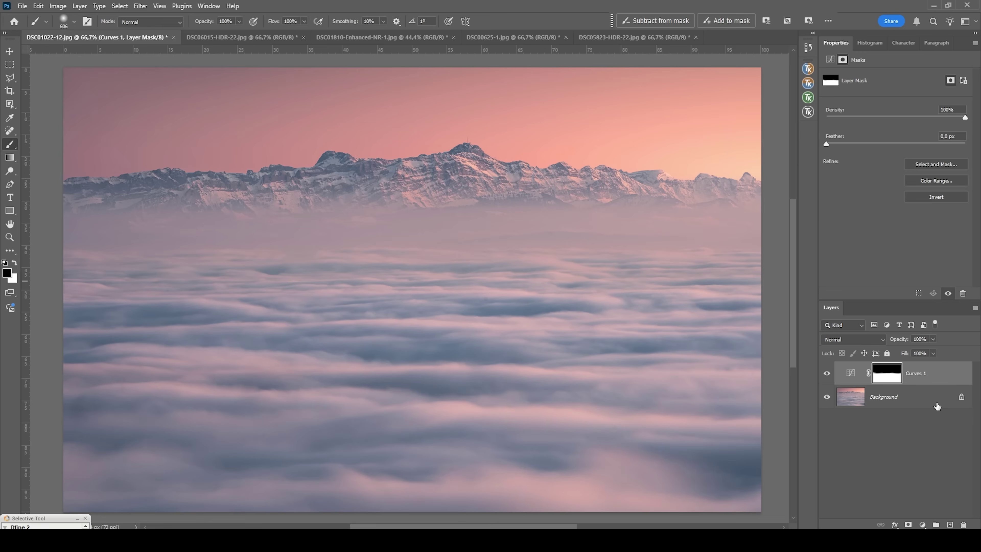
{"action": "left_click", "coordinate": [827, 373]}
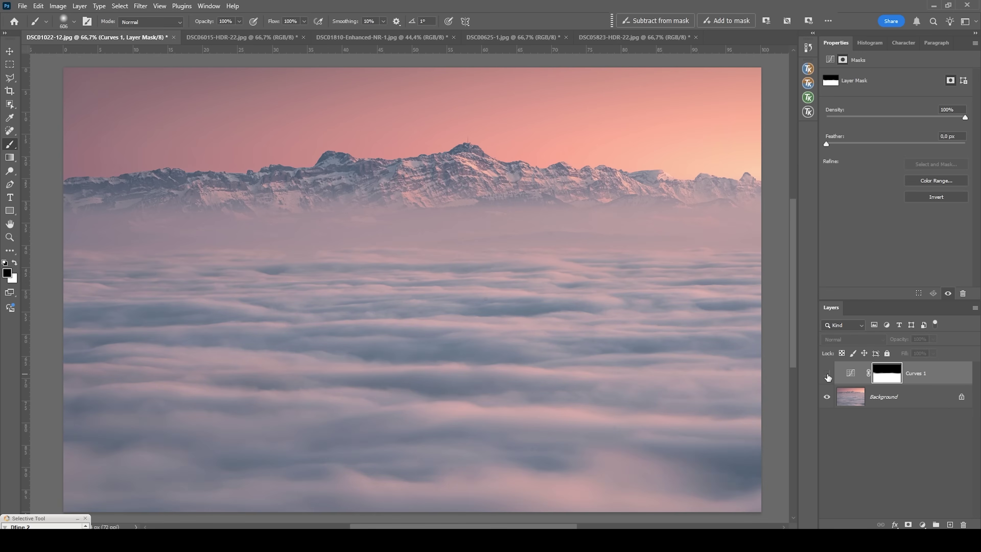
{"action": "left_click", "coordinate": [826, 374]}
{"action": "left_click", "coordinate": [827, 374]}
{"action": "left_click", "coordinate": [827, 373]}
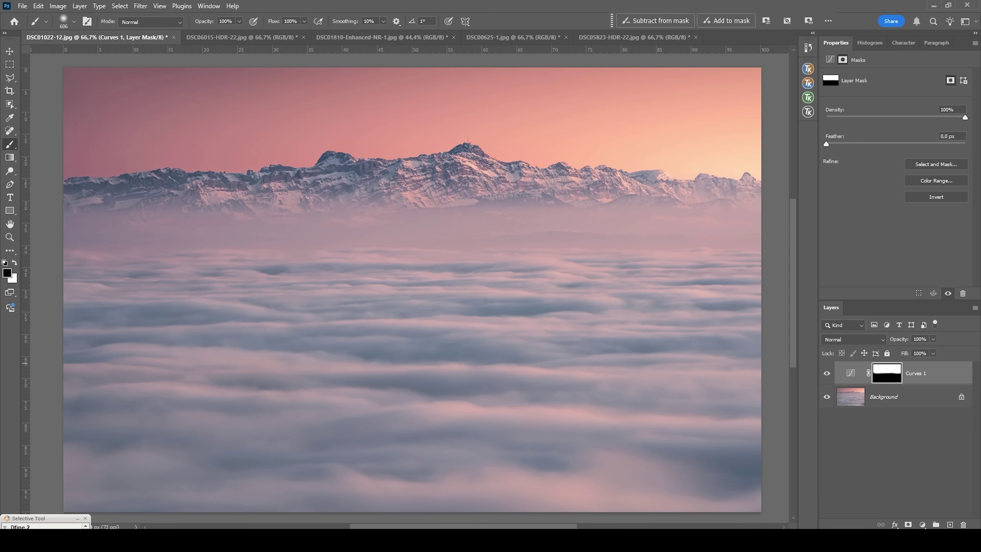
{"action": "left_click_drag", "start_coordinate": [936, 339], "coordinate": [912, 349]}
Set the Curves 1 layer's blend mode to Overlay.
{"action": "left_click", "coordinate": [870, 339]}
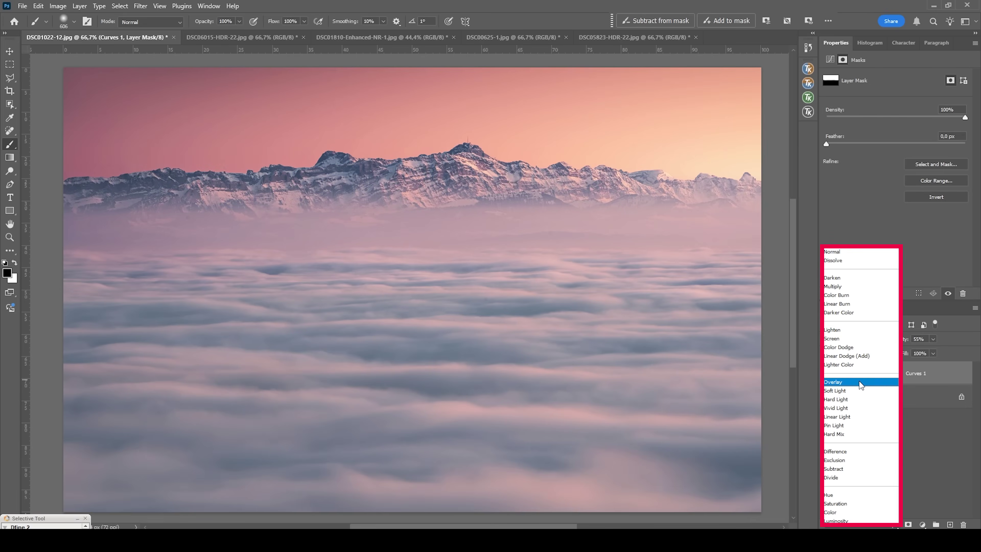
{"action": "left_click", "coordinate": [858, 381]}
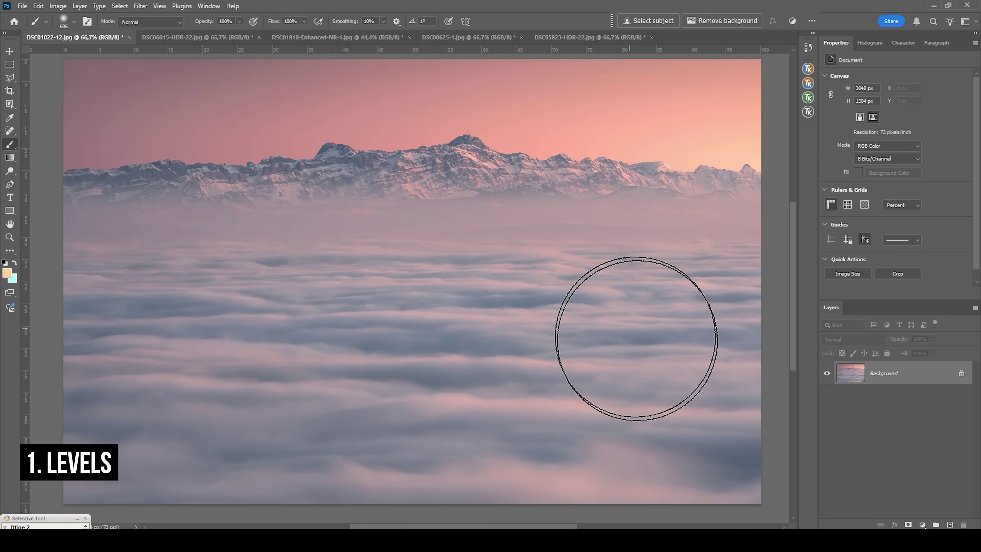
Add a Levels adjustment layer and raise its black input level to 24.
{"action": "left_click", "coordinate": [922, 525]}
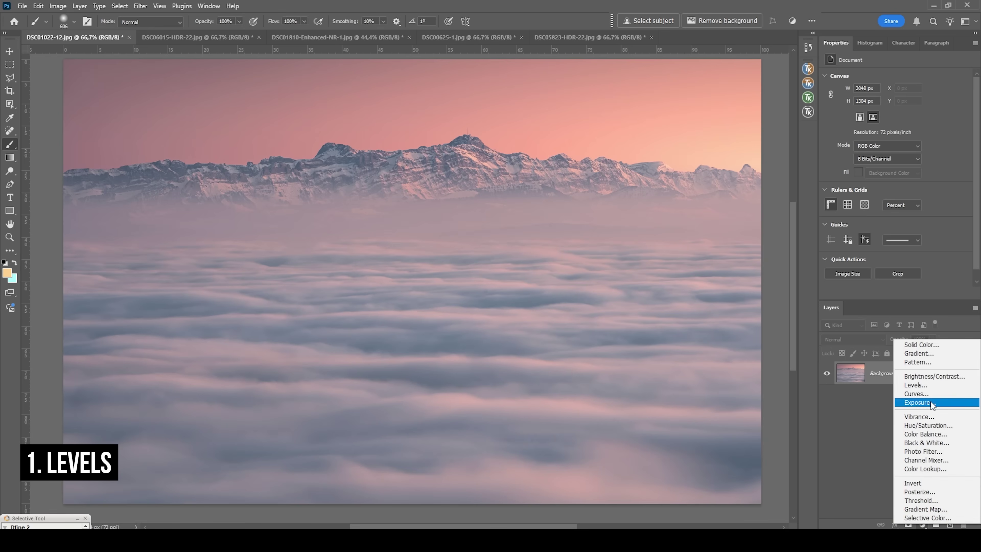
{"action": "left_click", "coordinate": [915, 385]}
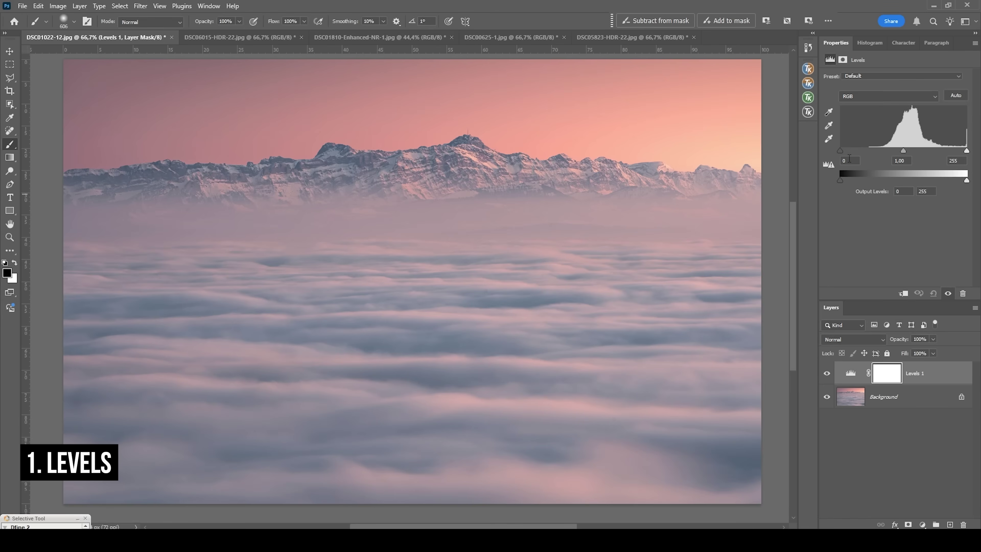
{"action": "left_click_drag", "start_coordinate": [842, 152], "coordinate": [858, 151]}
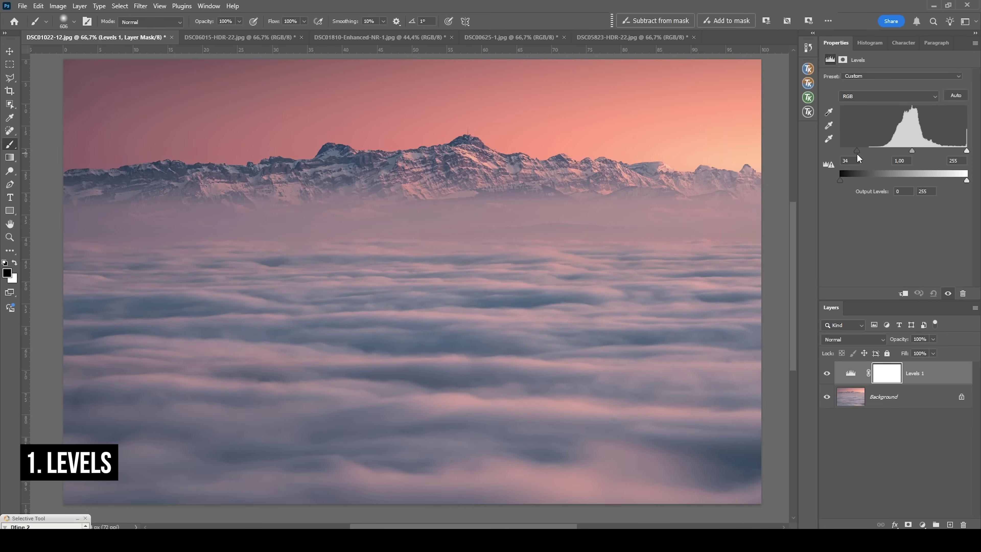
{"action": "left_click_drag", "start_coordinate": [857, 155], "coordinate": [851, 151]}
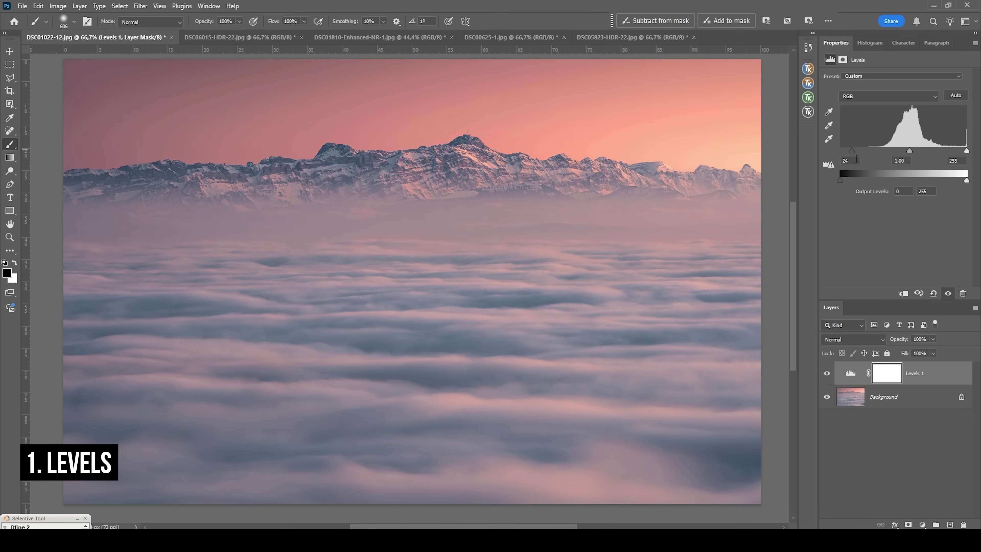
{"action": "left_click", "coordinate": [922, 525]}
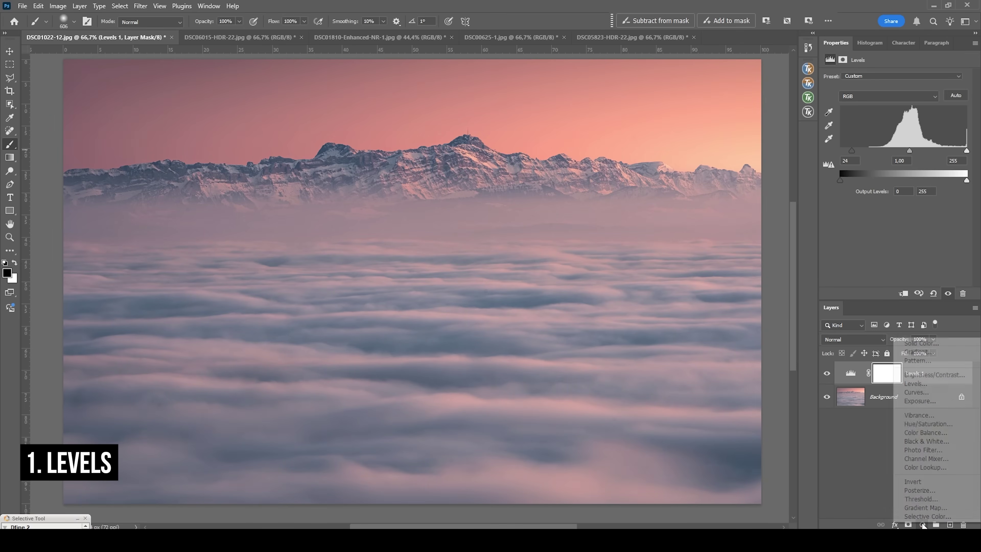
Add Levels 2 with a vertical gradient mask and raise its black point to about 30.
{"action": "left_click", "coordinate": [932, 385]}
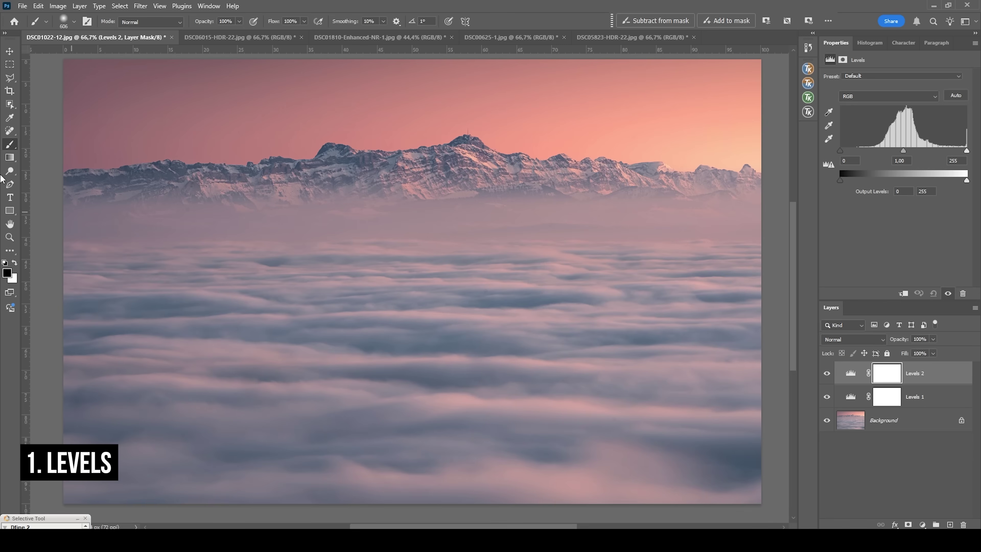
{"action": "left_click", "coordinate": [10, 158]}
{"action": "left_click", "coordinate": [886, 373]}
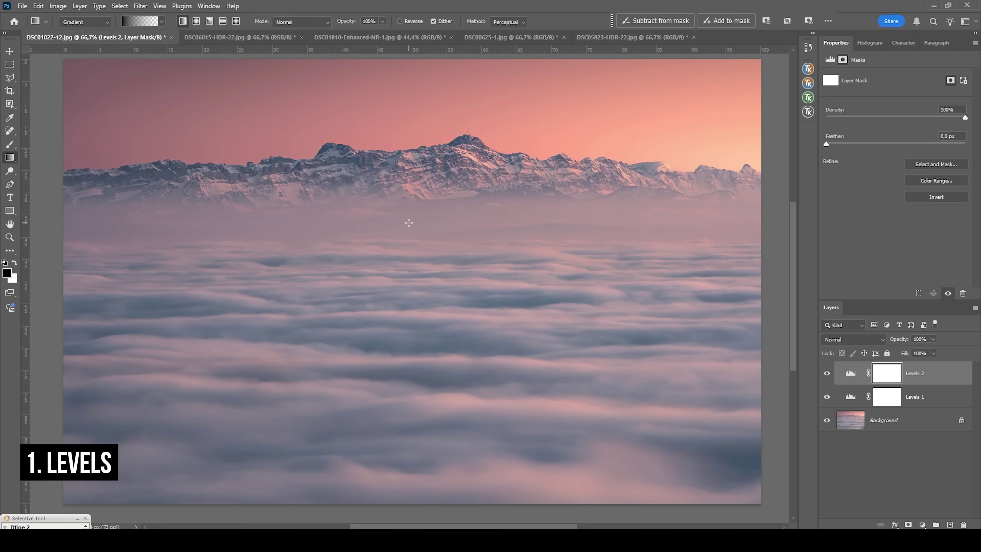
{"action": "left_click_drag", "start_coordinate": [411, 241], "coordinate": [411, 346]}
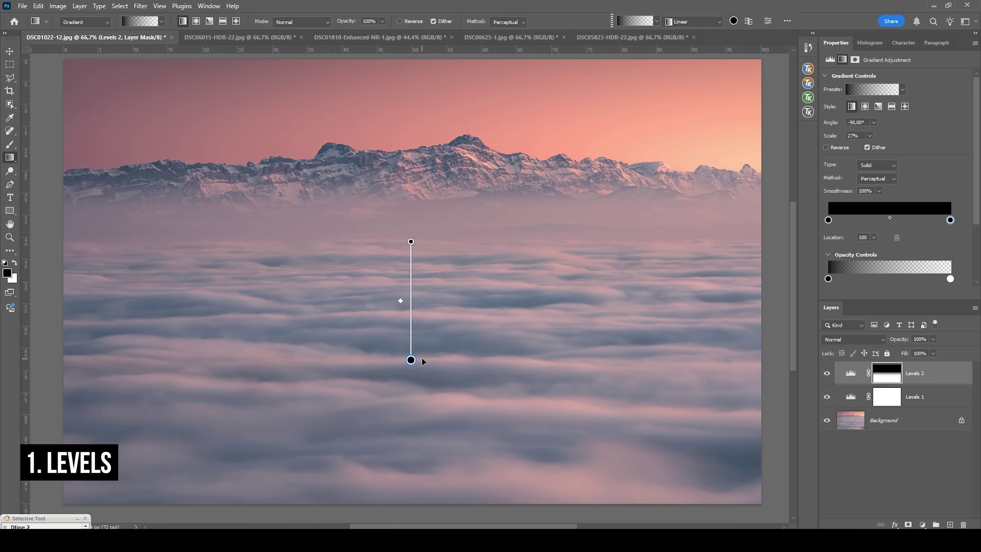
{"action": "left_click", "coordinate": [849, 373]}
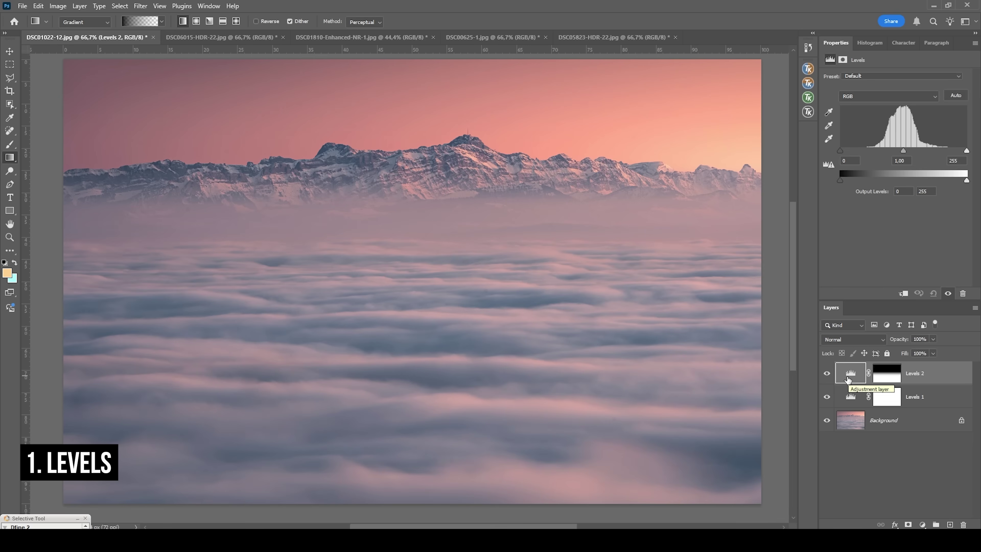
{"action": "left_click_drag", "start_coordinate": [840, 153], "coordinate": [858, 162]}
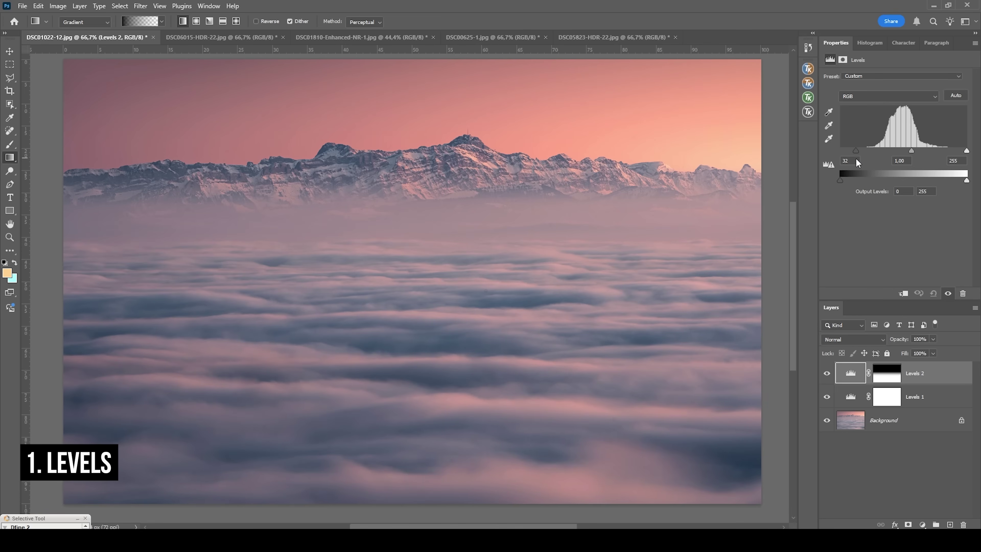
{"action": "left_click_drag", "start_coordinate": [856, 162], "coordinate": [856, 161]}
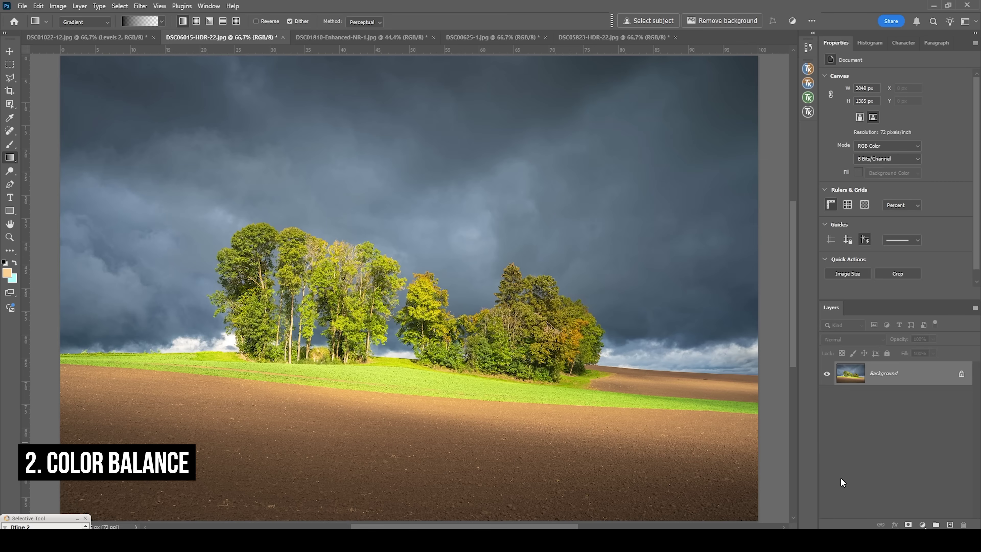
Add a Color Balance adjustment layer to the storm-tree photo.
{"action": "left_click", "coordinate": [922, 525]}
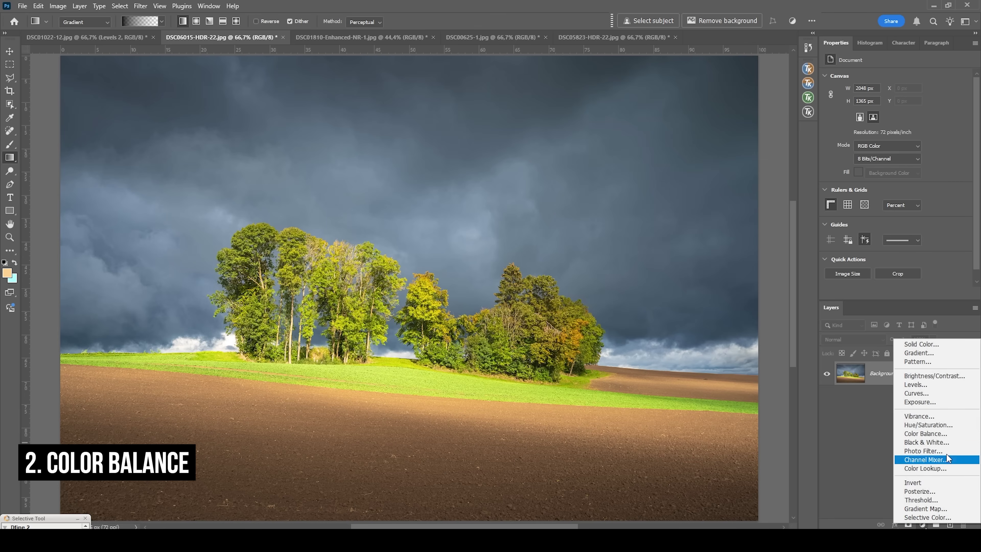
{"action": "left_click", "coordinate": [954, 436]}
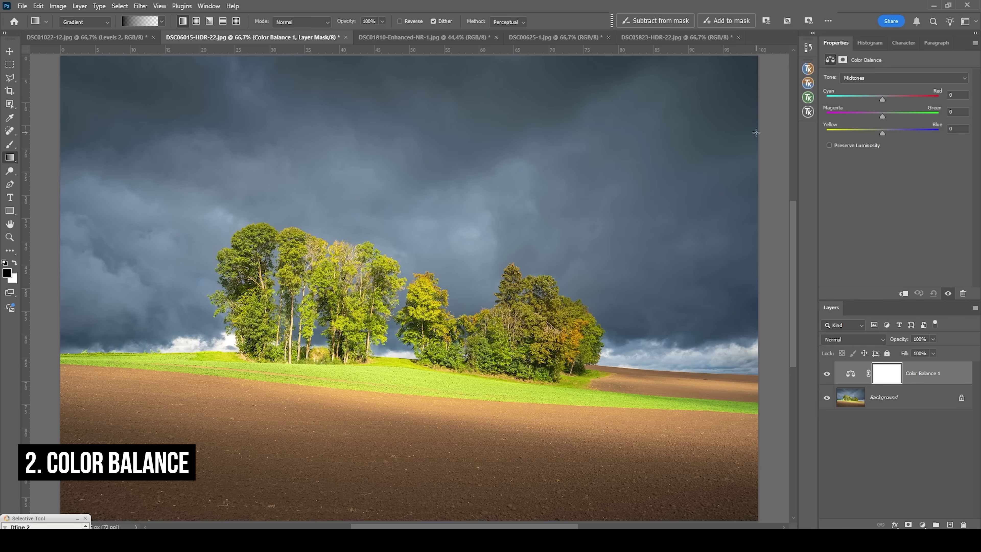
{"action": "left_click", "coordinate": [860, 78]}
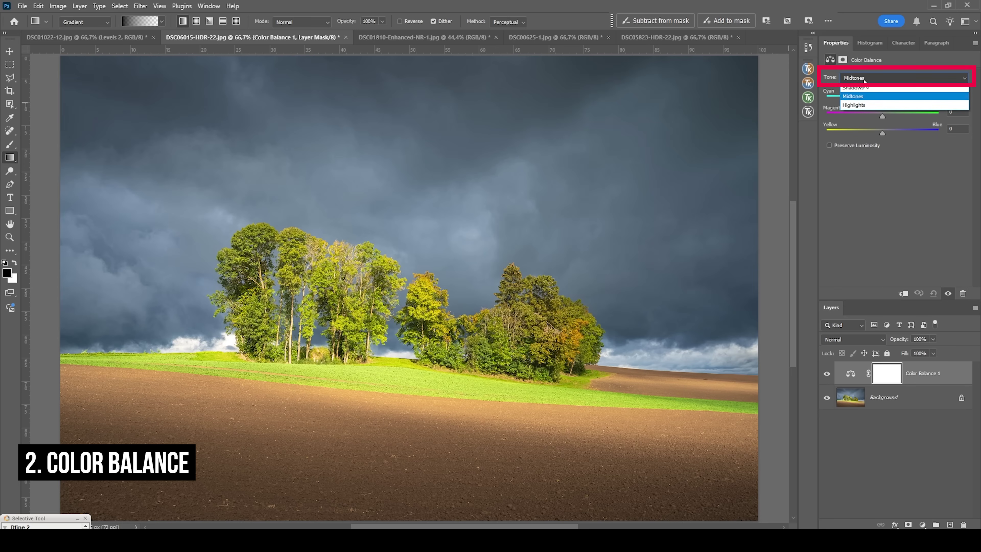
In Color Balance 1, move Highlights Yellow–Blue to -39 and Midtones Yellow–Blue to +11.
{"action": "left_click", "coordinate": [861, 104]}
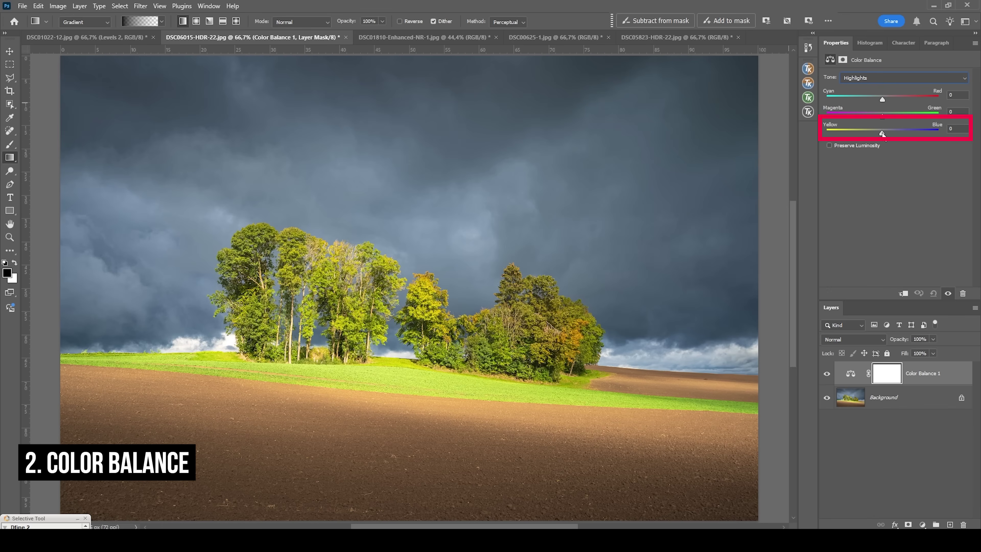
{"action": "mouse_move", "coordinate": [882, 133]}
{"action": "left_mouse_down"}
{"action": "mouse_move", "coordinate": [853, 142]}
{"action": "mouse_move", "coordinate": [866, 123]}
{"action": "left_mouse_up"}
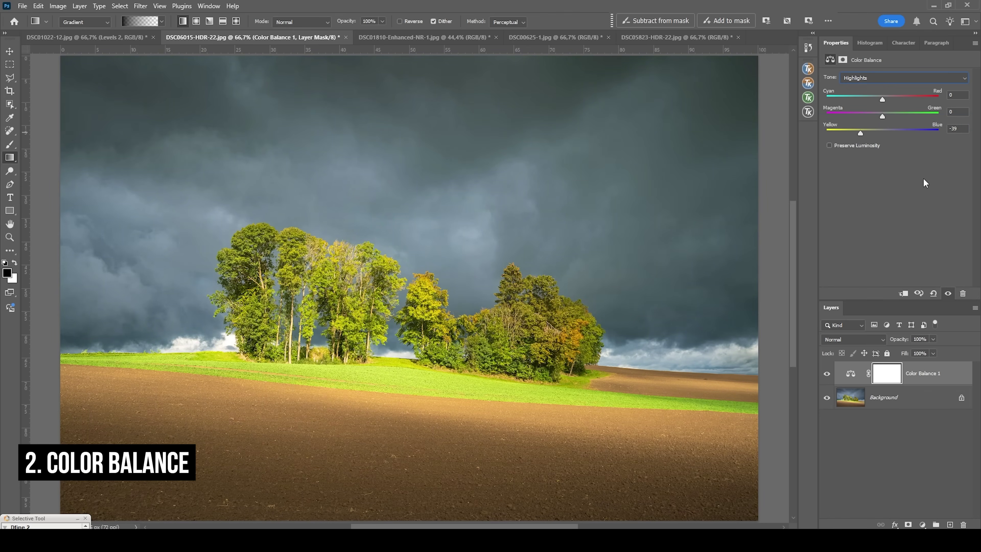
{"action": "left_click", "coordinate": [868, 75]}
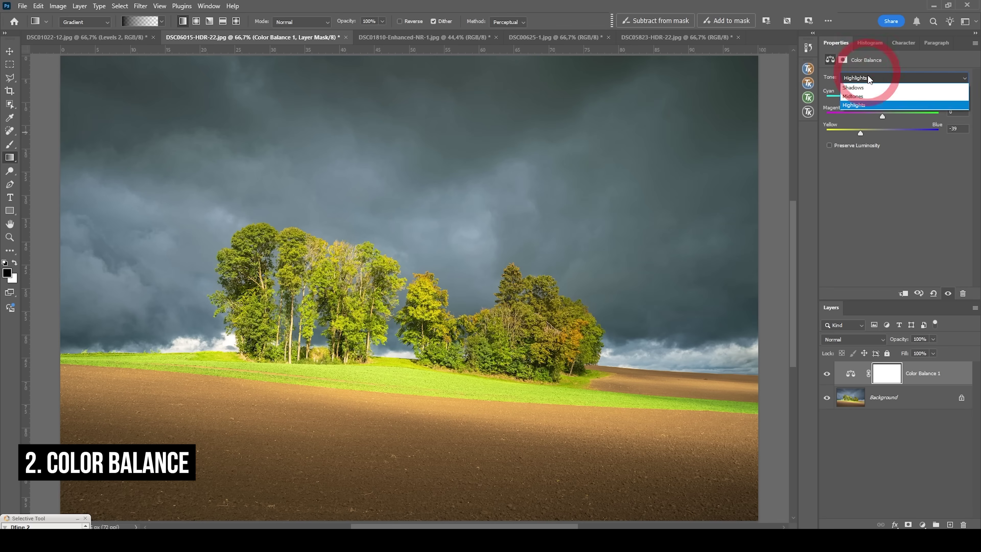
{"action": "left_click", "coordinate": [867, 98]}
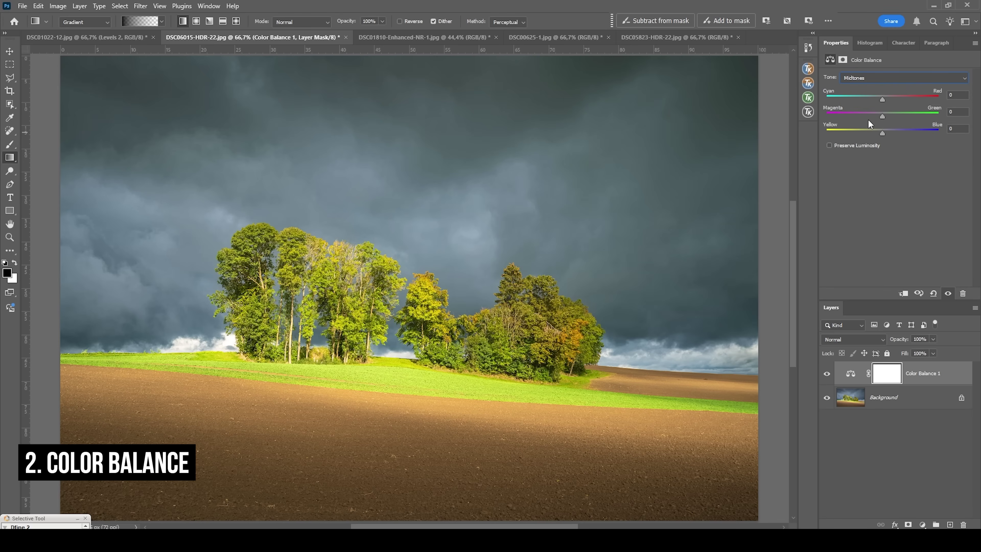
{"action": "left_click_drag", "start_coordinate": [883, 133], "coordinate": [889, 133]}
{"action": "left_click_drag", "start_coordinate": [889, 133], "coordinate": [888, 133]}
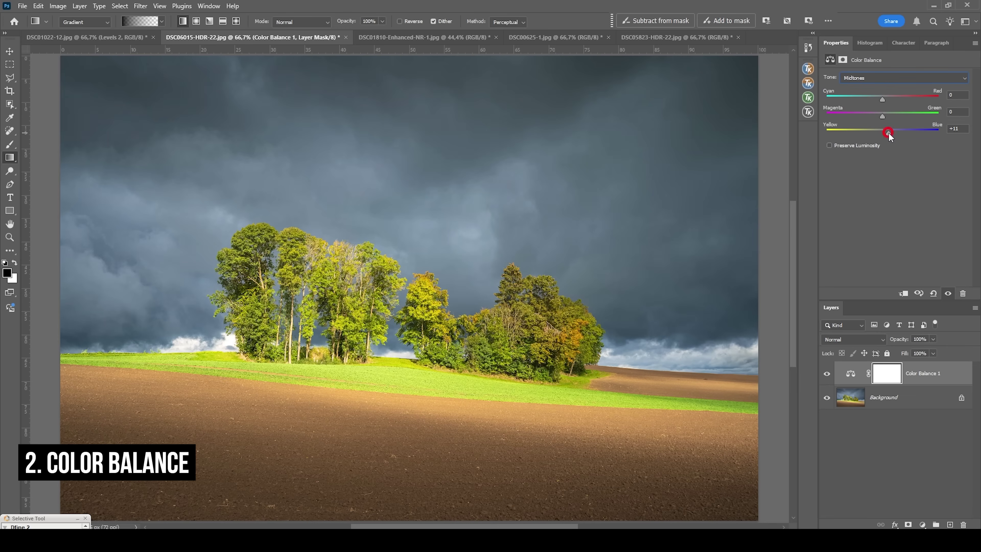
{"action": "left_click", "coordinate": [861, 79]}
Set the Shadows Yellow–Blue to +11, turn on Preserve Luminosity, and compare before and after.
{"action": "left_click", "coordinate": [862, 85]}
{"action": "left_click_drag", "start_coordinate": [887, 135], "coordinate": [889, 134]}
{"action": "left_click", "coordinate": [829, 145]}
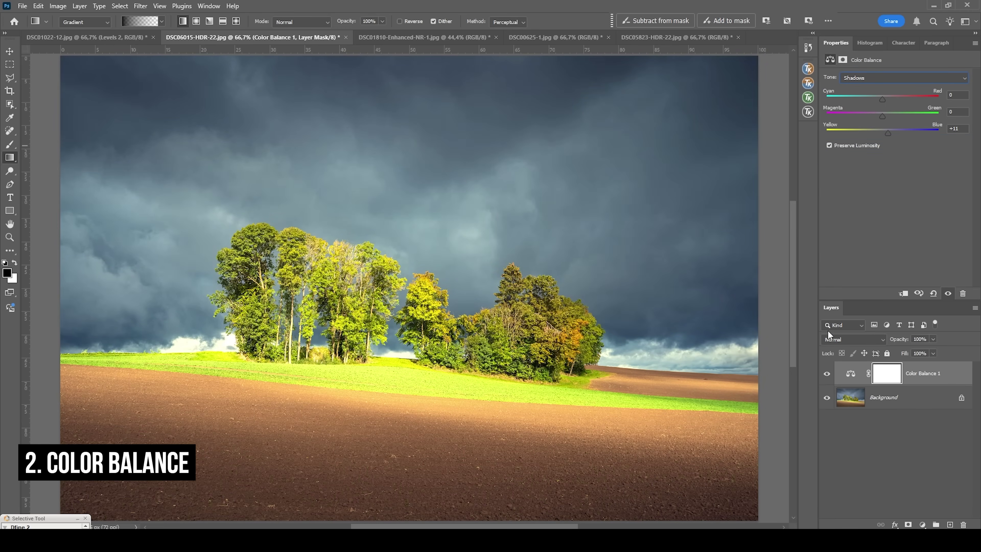
{"action": "left_click", "coordinate": [827, 378]}
{"action": "left_click", "coordinate": [827, 378]}
Reduce the Highlights Yellow–Blue shift to -20.
{"action": "left_click", "coordinate": [865, 77]}
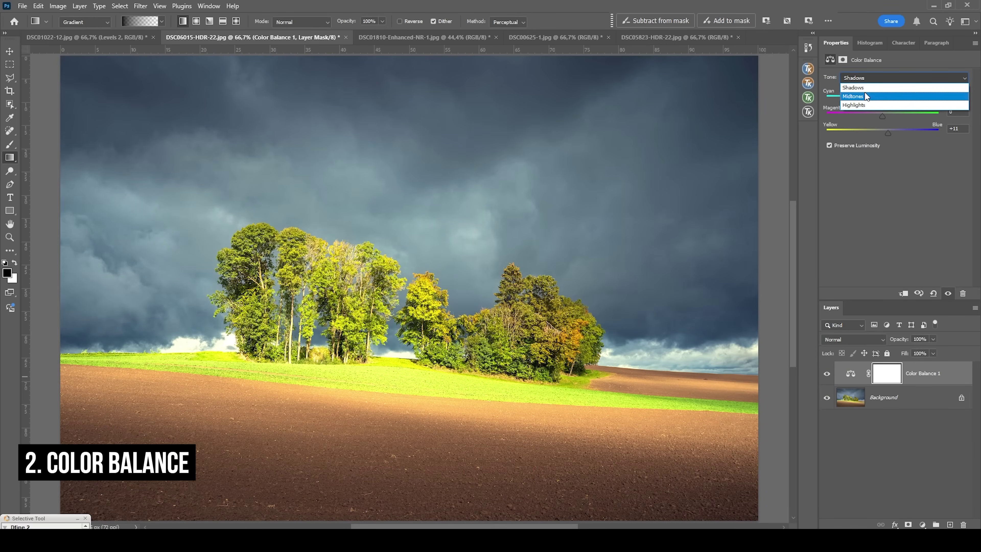
{"action": "left_click", "coordinate": [864, 92]}
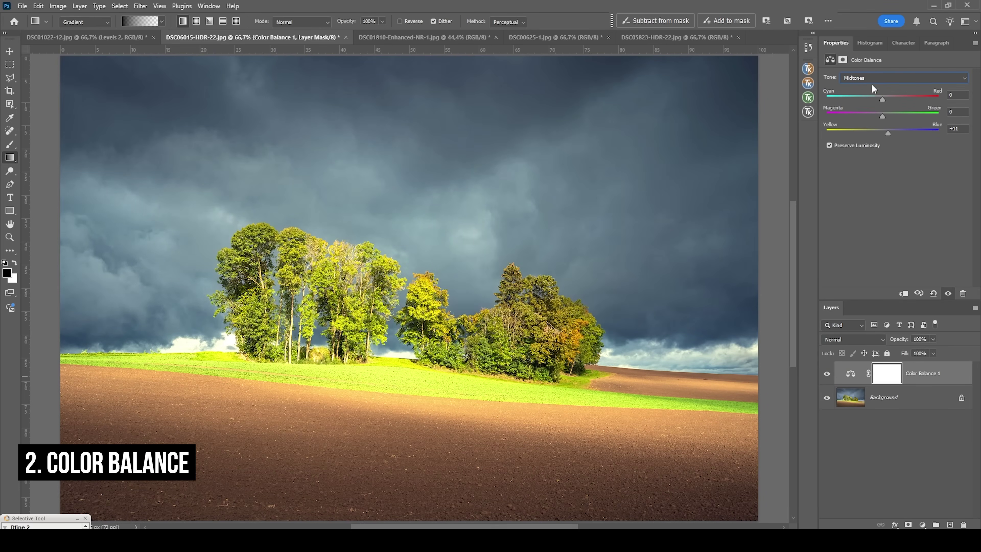
{"action": "left_click", "coordinate": [871, 78]}
{"action": "left_click", "coordinate": [871, 105]}
{"action": "left_click_drag", "start_coordinate": [866, 132], "coordinate": [871, 133]}
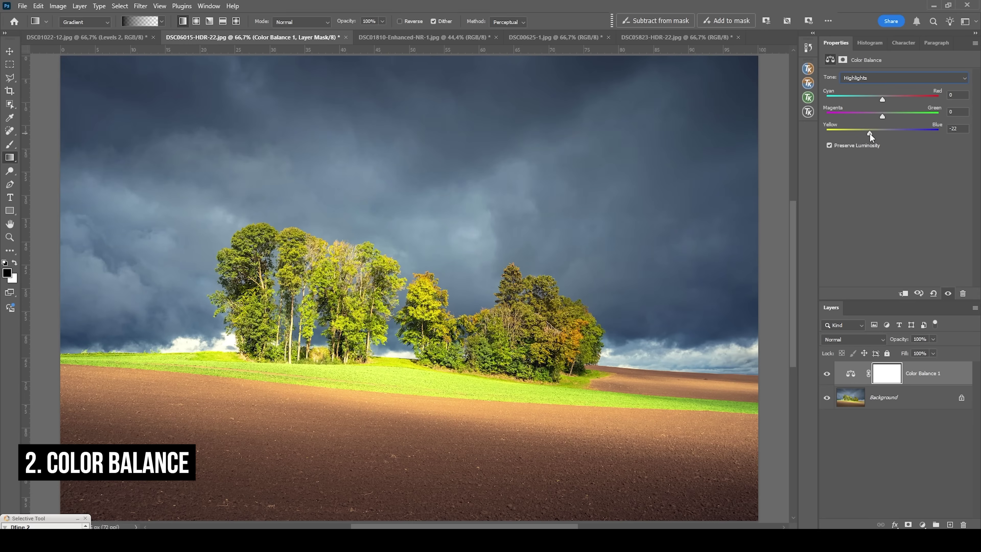
Set the Midtones Yellow–Blue to -11 and compare Color Balance 1 against the original.
{"action": "left_click", "coordinate": [876, 77]}
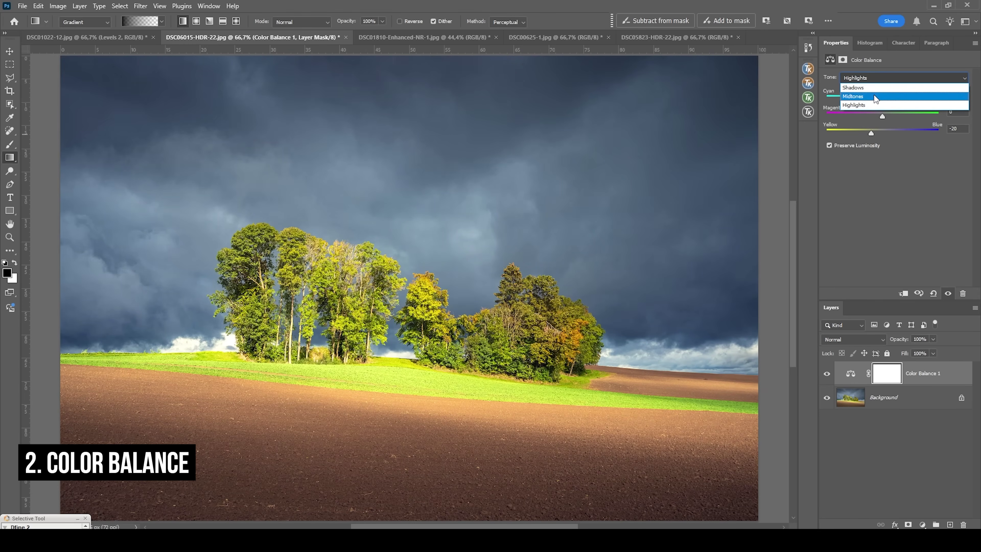
{"action": "left_click", "coordinate": [873, 96]}
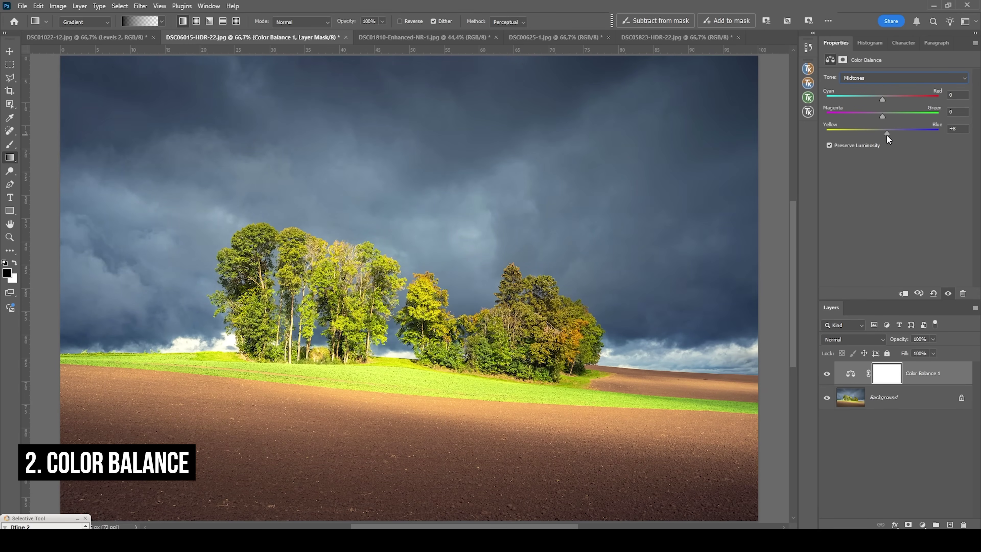
{"action": "left_click_drag", "start_coordinate": [886, 135], "coordinate": [876, 134]}
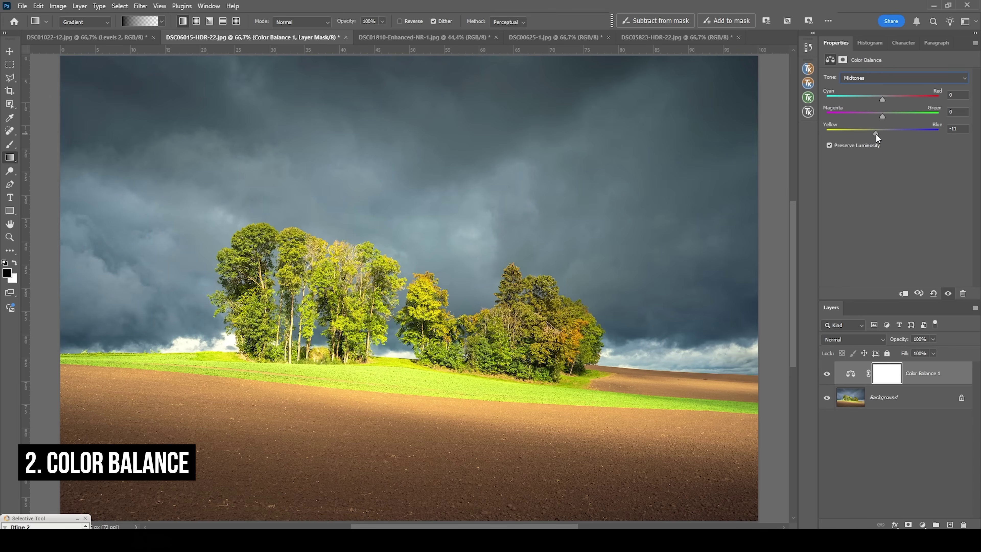
{"action": "left_click", "coordinate": [827, 374]}
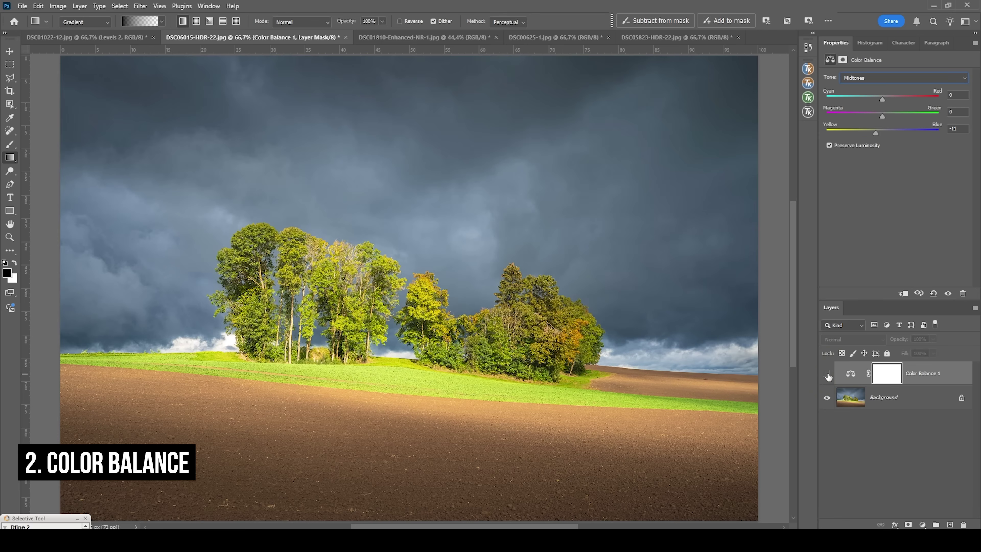
{"action": "left_click", "coordinate": [826, 375]}
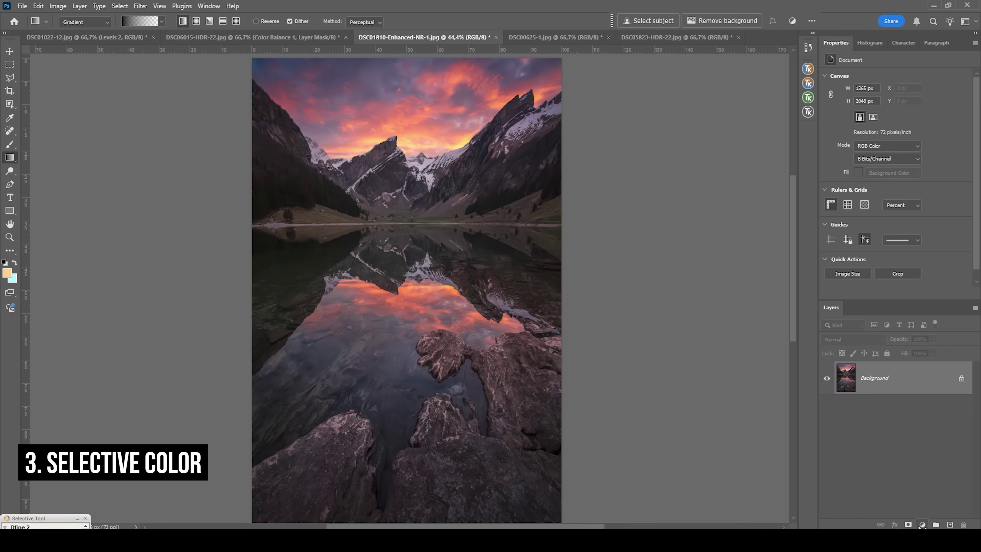
{"action": "left_click", "coordinate": [922, 524]}
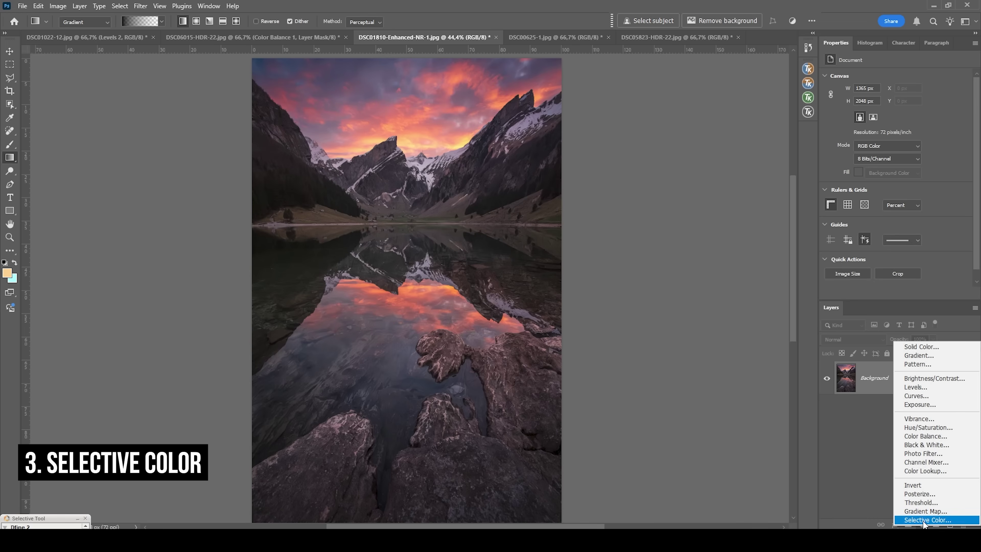
Add a Selective Color adjustment layer to the lake photo and review its Colors ranges.
{"action": "left_click", "coordinate": [923, 520]}
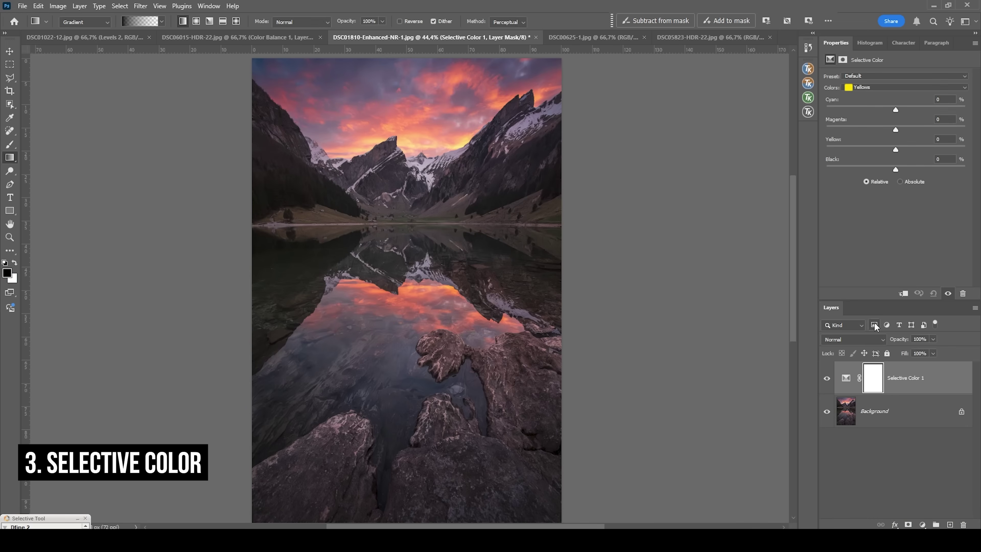
{"action": "left_click", "coordinate": [877, 87]}
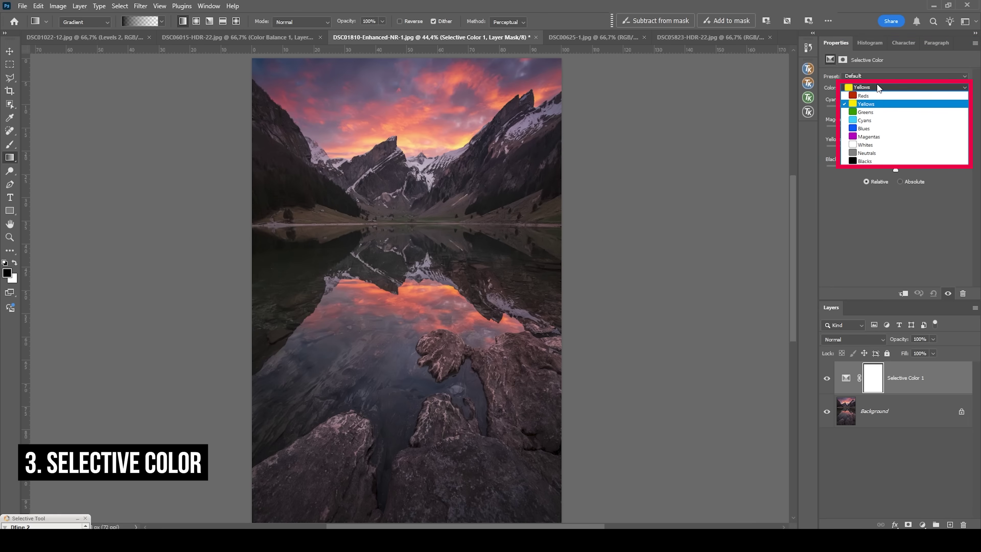
{"action": "left_click", "coordinate": [877, 86]}
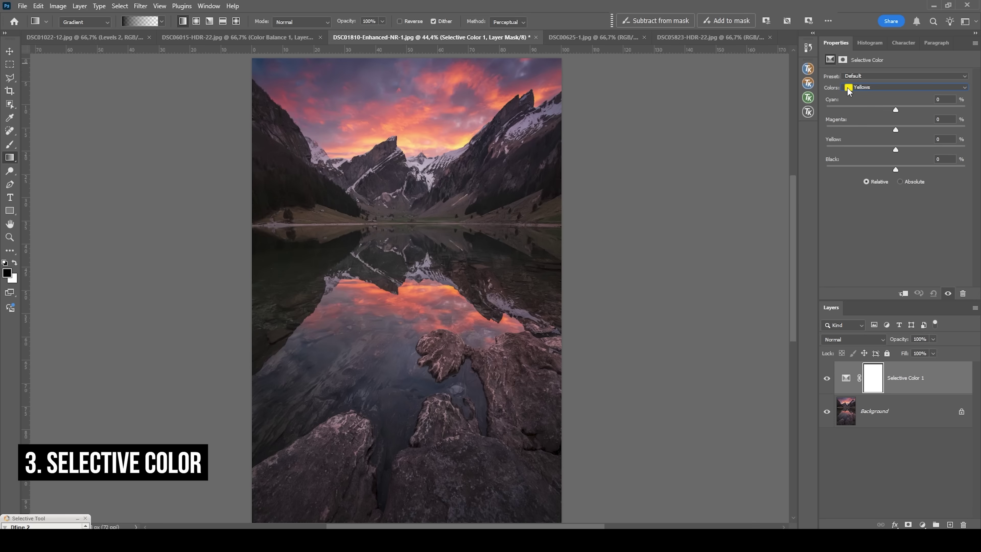
{"action": "left_click", "coordinate": [863, 90]}
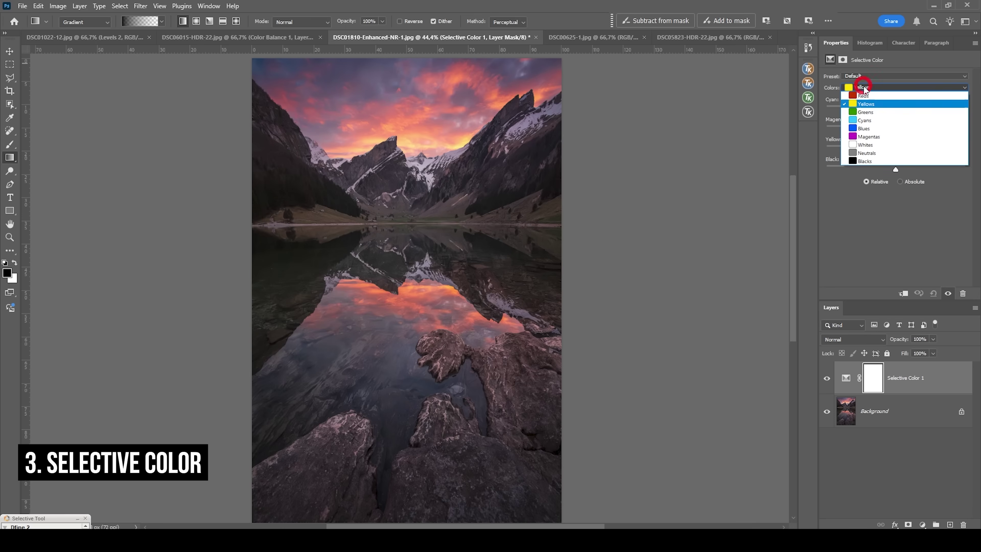
Adjust Selective Color Blues to Cyan -62, Magenta +14, Yellow +54 and Black -12.
{"action": "left_click", "coordinate": [861, 130]}
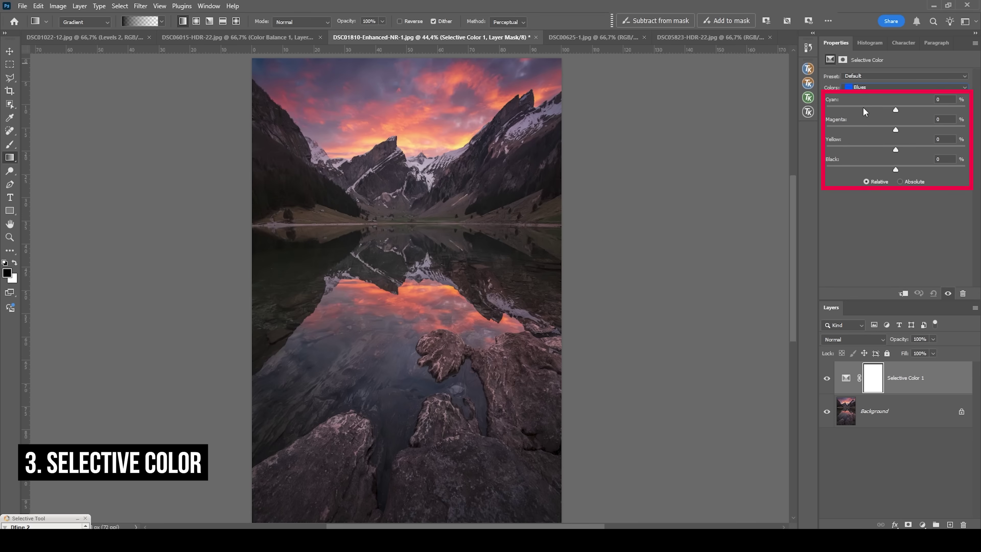
{"action": "left_click_drag", "start_coordinate": [896, 111], "coordinate": [940, 111]}
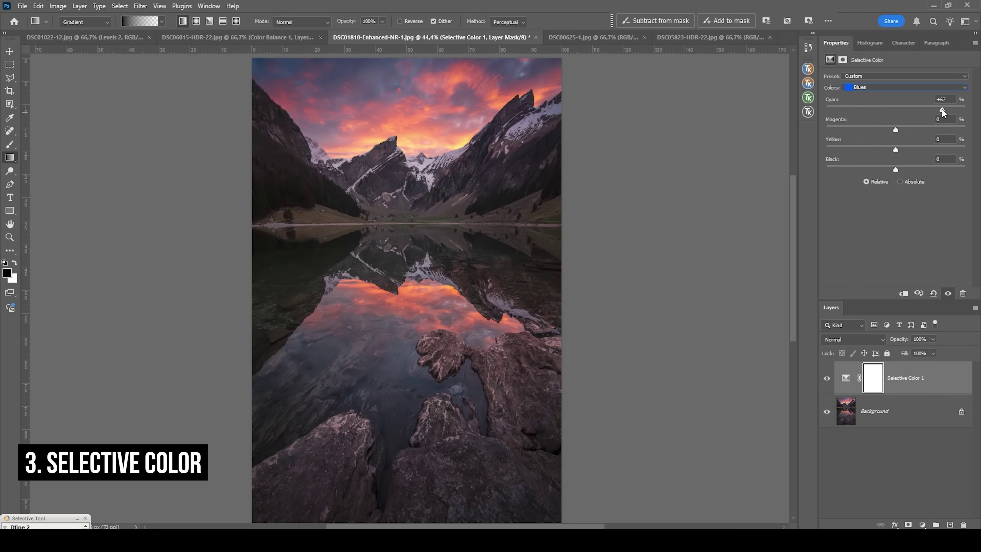
{"action": "left_click_drag", "start_coordinate": [918, 111], "coordinate": [856, 114]}
{"action": "left_click_drag", "start_coordinate": [932, 147], "coordinate": [933, 147]}
{"action": "left_click_drag", "start_coordinate": [944, 172], "coordinate": [758, 174]}
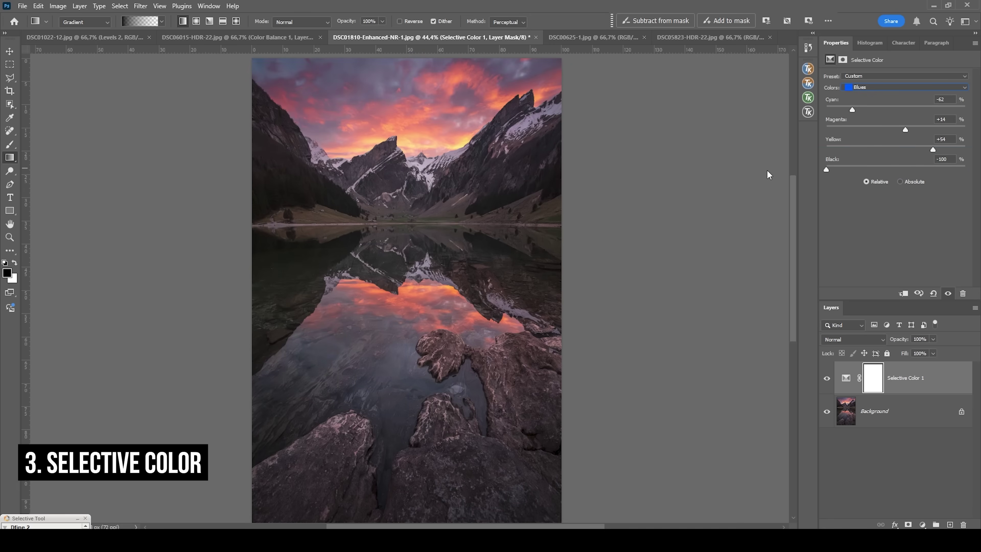
{"action": "left_click_drag", "start_coordinate": [766, 171], "coordinate": [887, 89]}
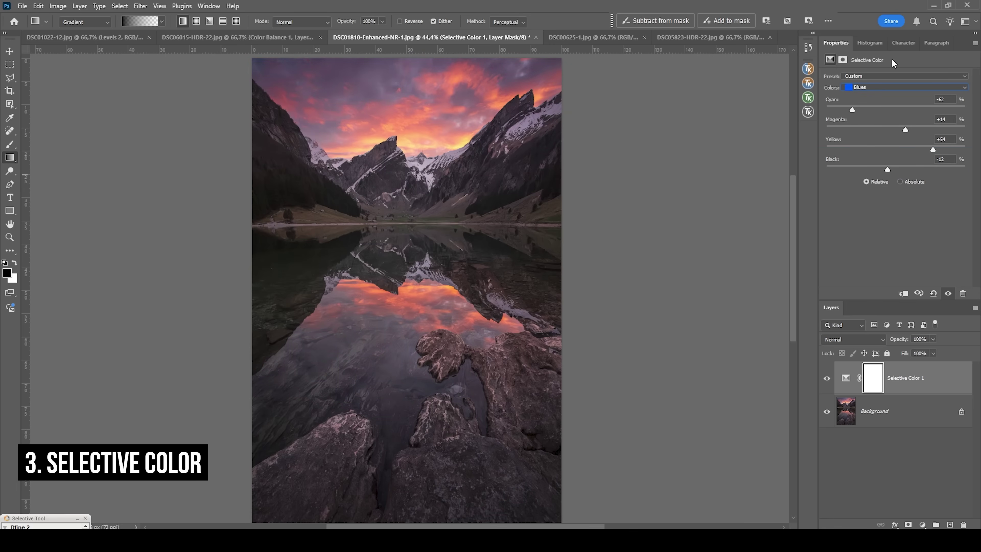
Set Selective Color Yellows to Cyan -40, Magenta +59 and Yellow +25.
{"action": "left_click", "coordinate": [873, 87]}
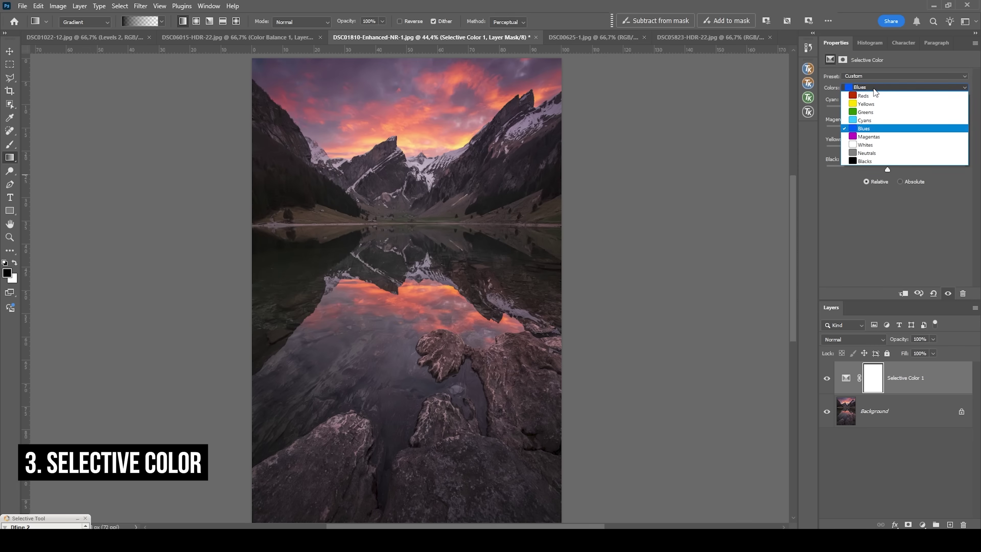
{"action": "left_click", "coordinate": [867, 105]}
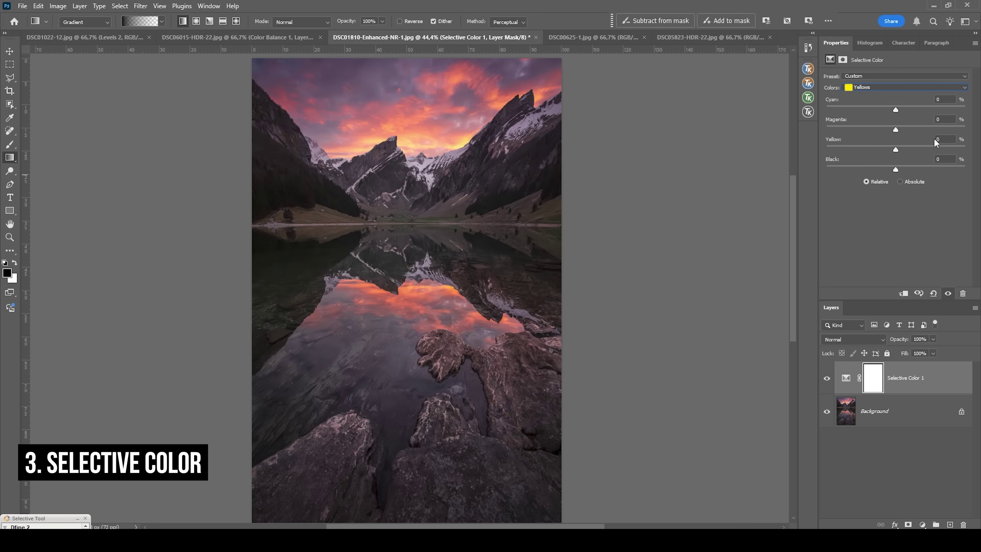
{"action": "left_click_drag", "start_coordinate": [895, 131], "coordinate": [894, 130]}
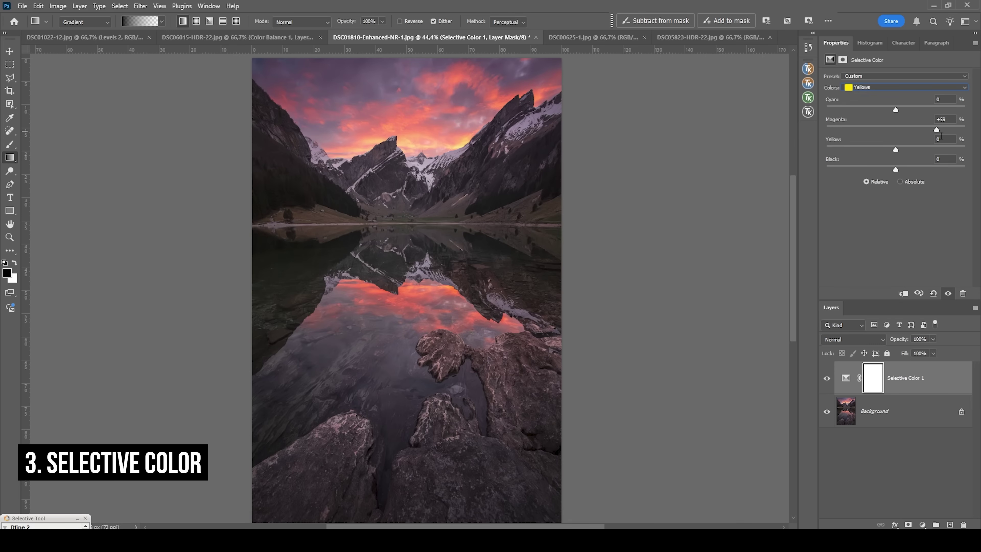
{"action": "left_click", "coordinate": [911, 150]}
Toggle Selective Color 1 off and on to compare, leaving it visible.
{"action": "left_click", "coordinate": [827, 379]}
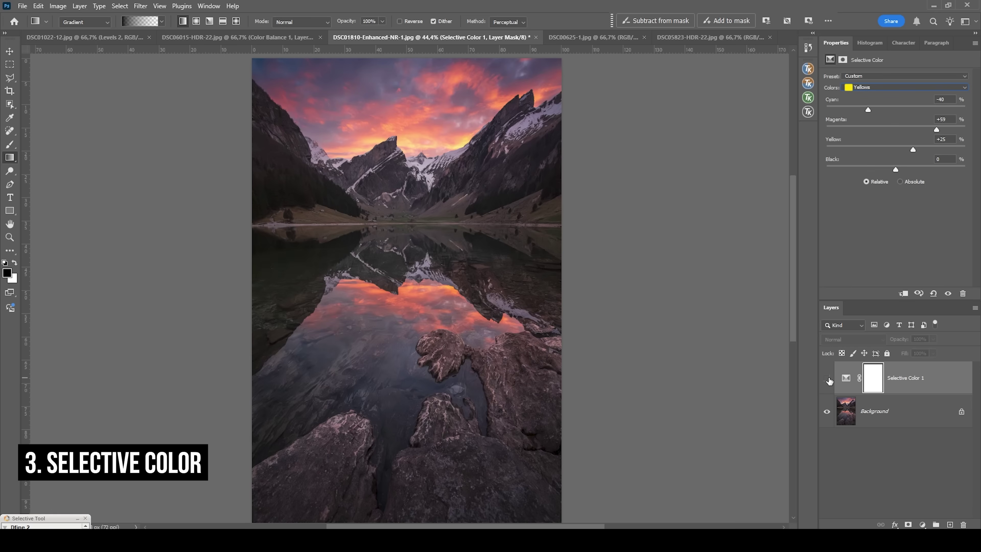
{"action": "left_click", "coordinate": [828, 378]}
{"action": "left_click", "coordinate": [827, 378]}
{"action": "left_click", "coordinate": [828, 378]}
{"action": "left_click", "coordinate": [828, 379]}
{"action": "left_click", "coordinate": [828, 378]}
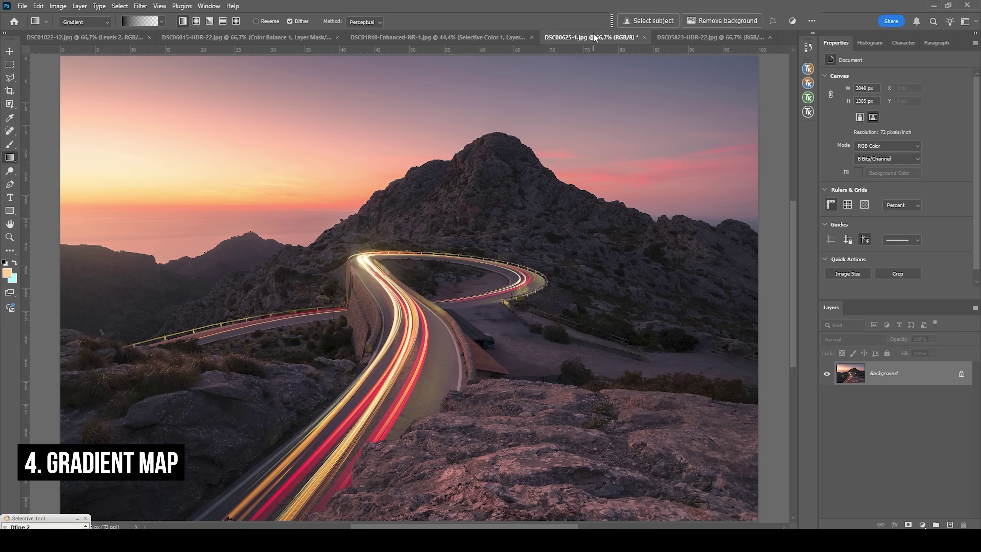
Add a Gradient Map adjustment layer above the road photo's Background.
{"action": "left_click", "coordinate": [922, 524]}
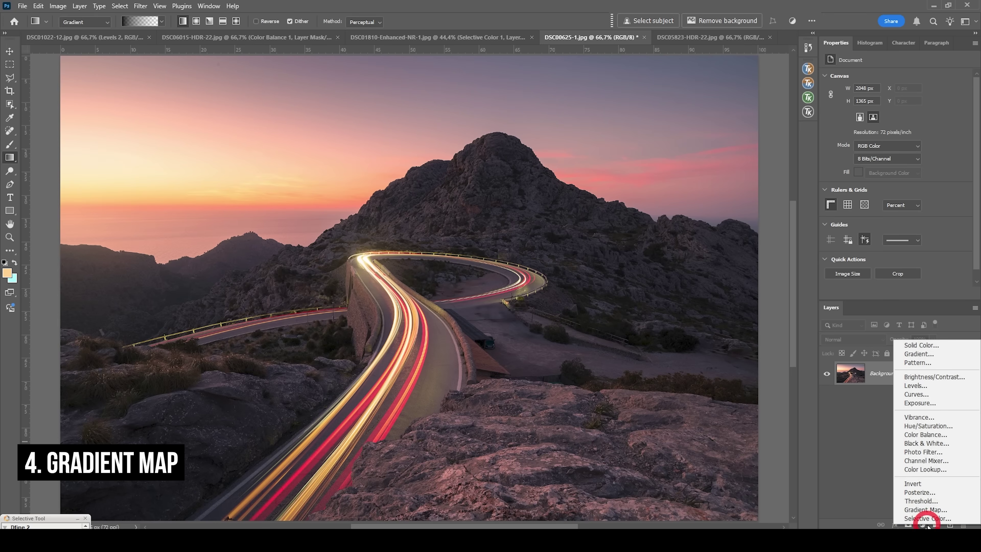
{"action": "left_click", "coordinate": [935, 510]}
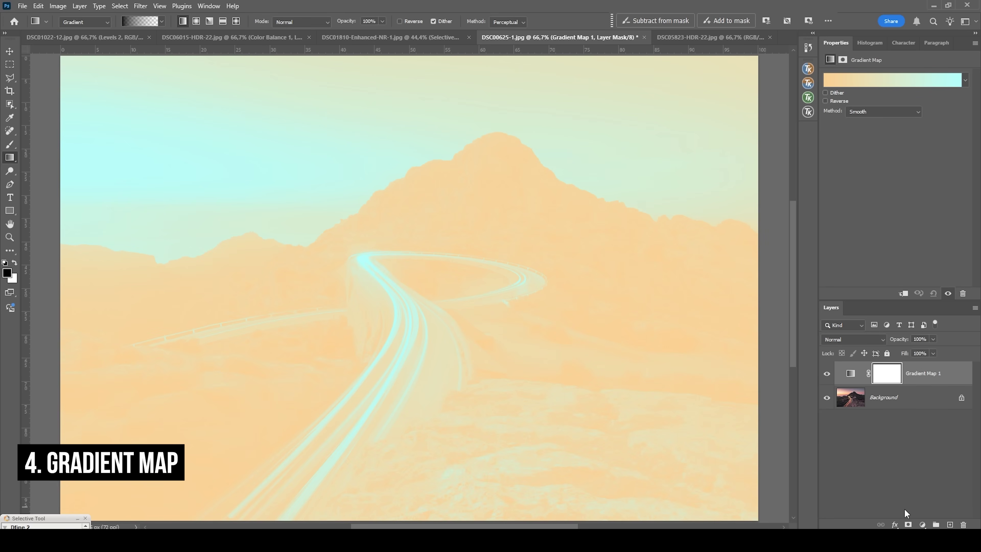
{"action": "left_click", "coordinate": [922, 524]}
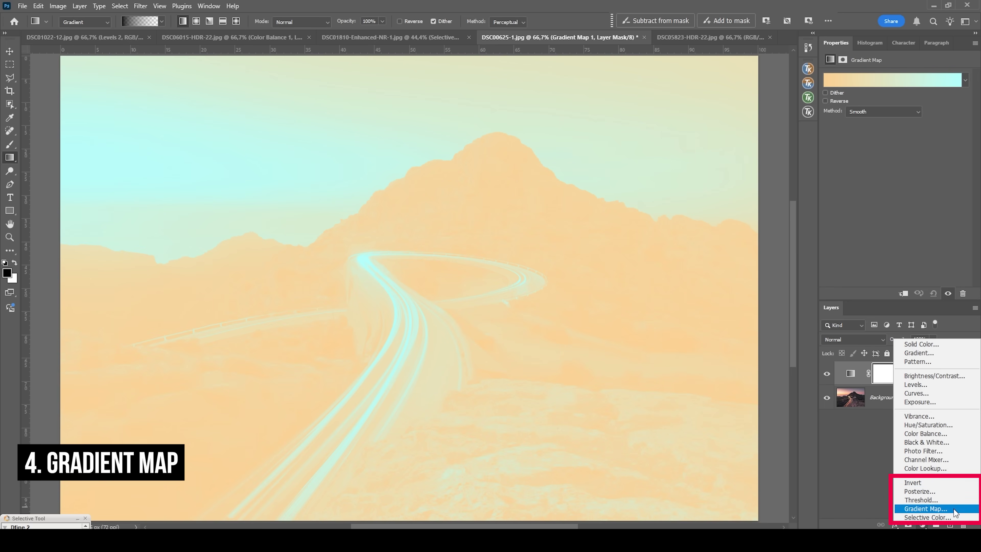
{"action": "left_click", "coordinate": [608, 5]}
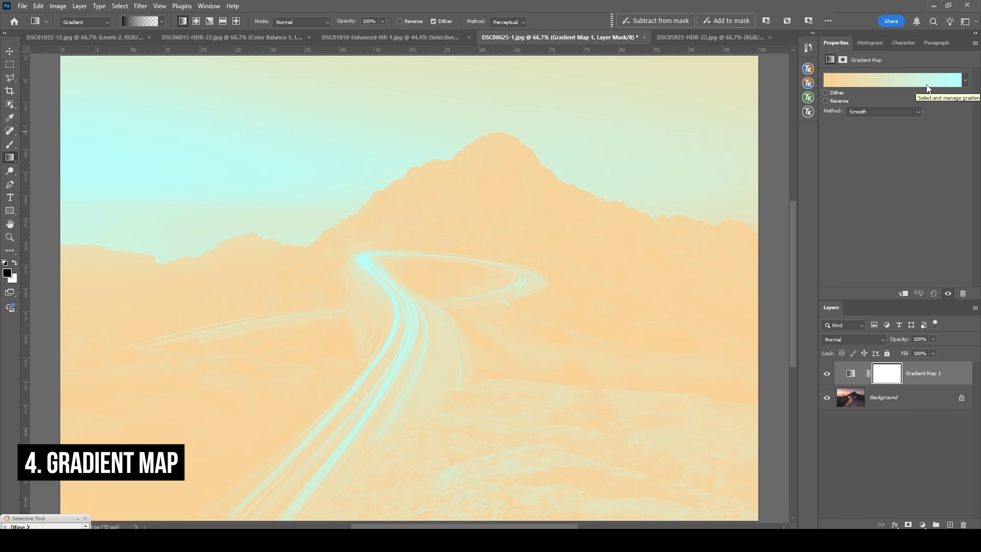
In the Gradient Editor, set the shadow colour stop to dark navy.
{"action": "left_click", "coordinate": [906, 78]}
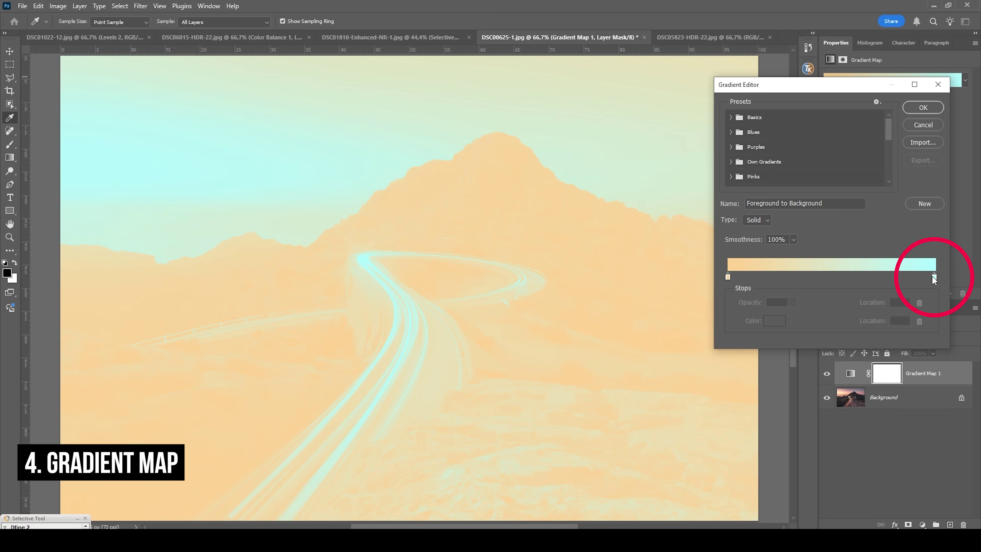
{"action": "double_click", "coordinate": [728, 276]}
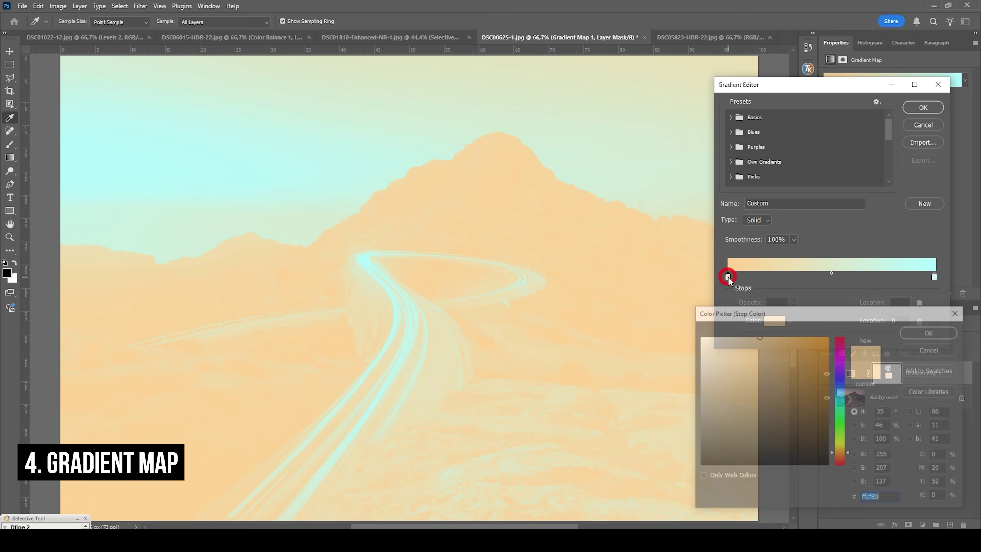
{"action": "left_click_drag", "start_coordinate": [840, 395], "coordinate": [841, 385]}
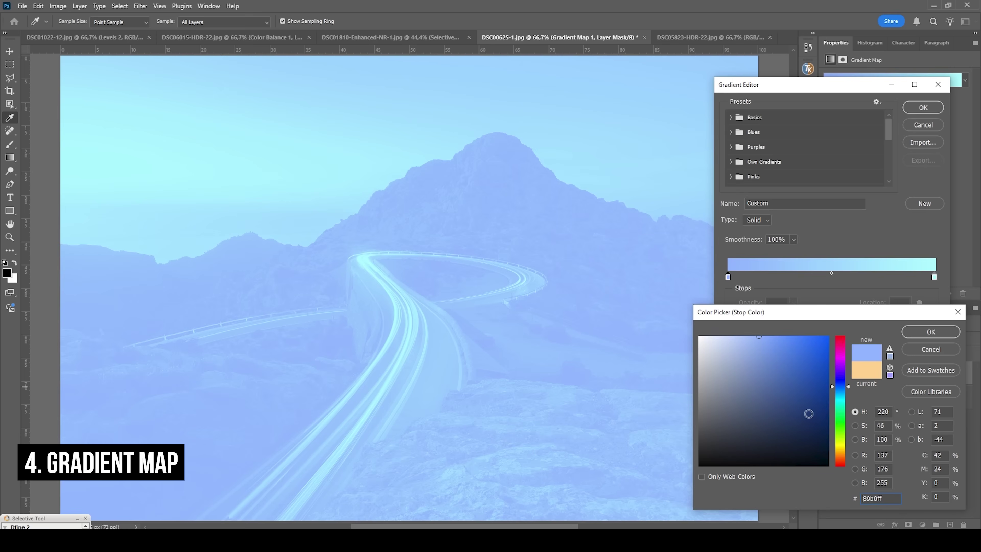
{"action": "mouse_move", "coordinate": [809, 413]}
{"action": "left_mouse_down"}
{"action": "mouse_move", "coordinate": [791, 445]}
{"action": "mouse_move", "coordinate": [796, 432]}
{"action": "left_mouse_up"}
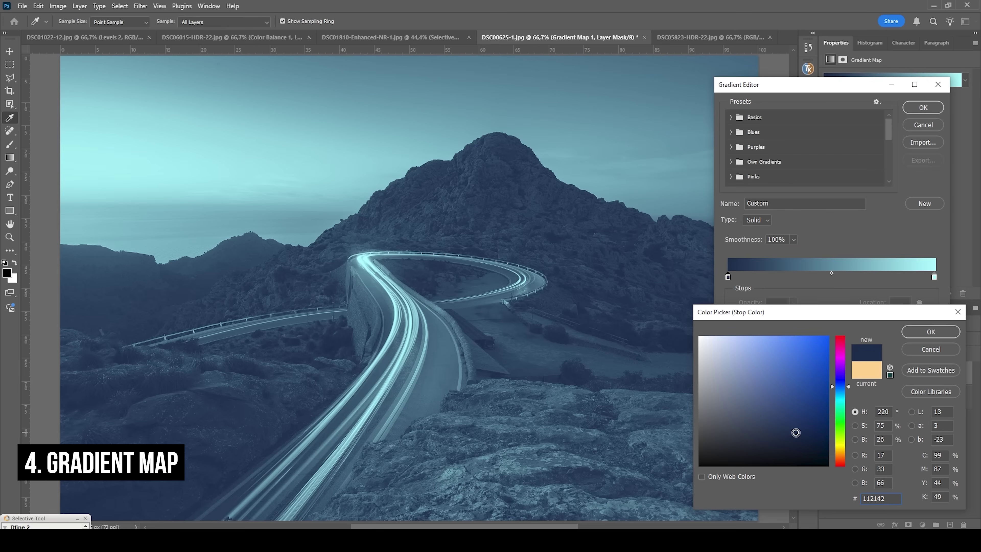
{"action": "left_click", "coordinate": [934, 333]}
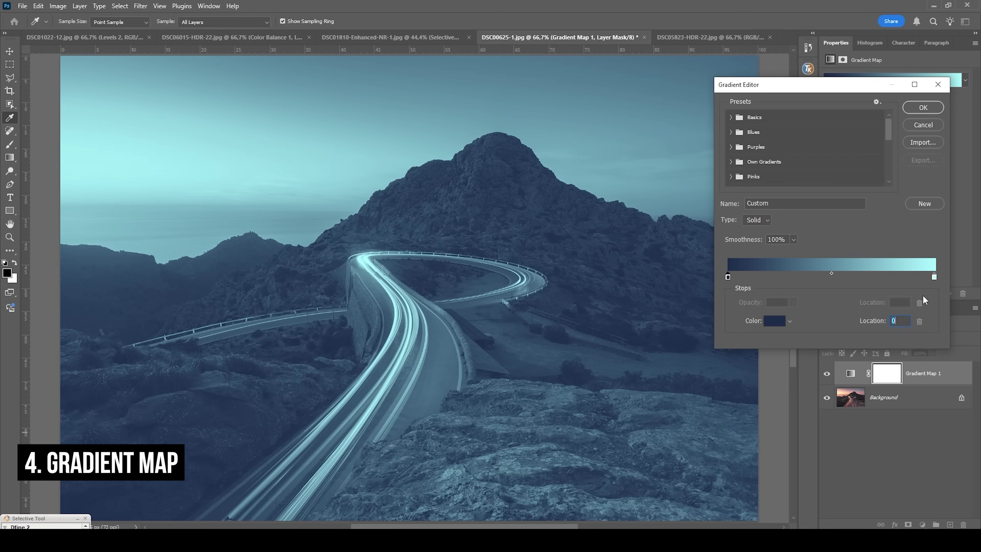
Set the highlight colour stop to peach #ffaa65 and apply the gradient.
{"action": "double_click", "coordinate": [934, 276]}
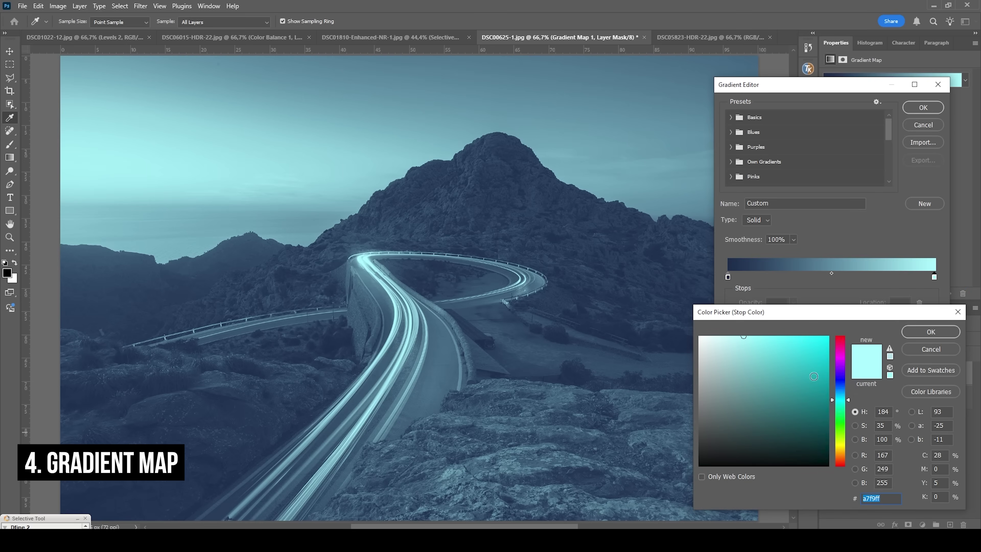
{"action": "left_click_drag", "start_coordinate": [842, 454], "coordinate": [842, 455]}
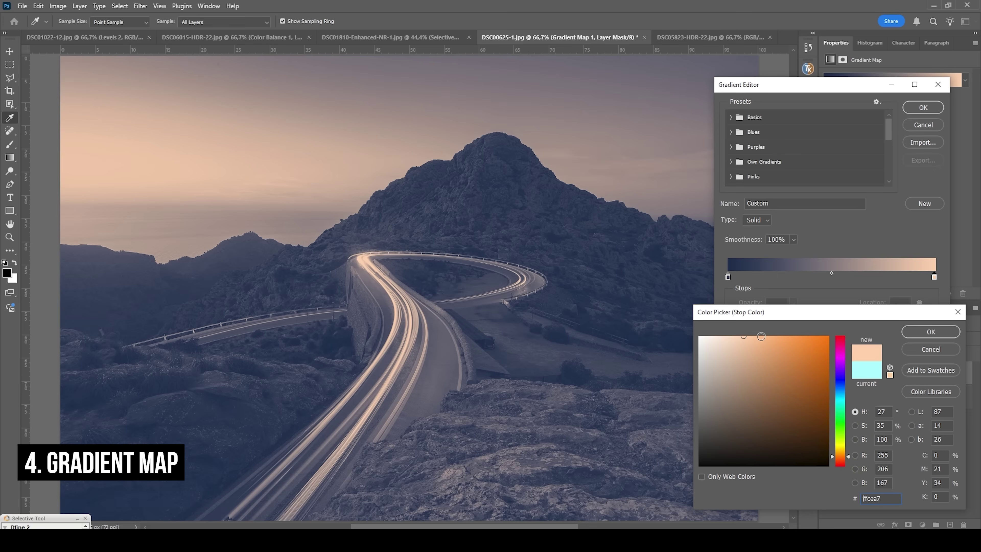
{"action": "left_click_drag", "start_coordinate": [760, 336], "coordinate": [777, 326]}
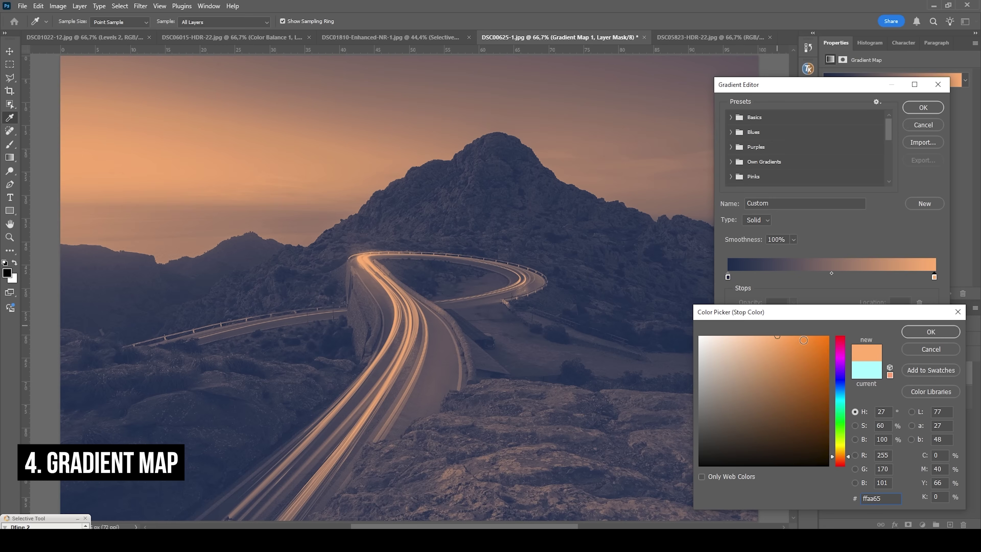
{"action": "left_click", "coordinate": [931, 331]}
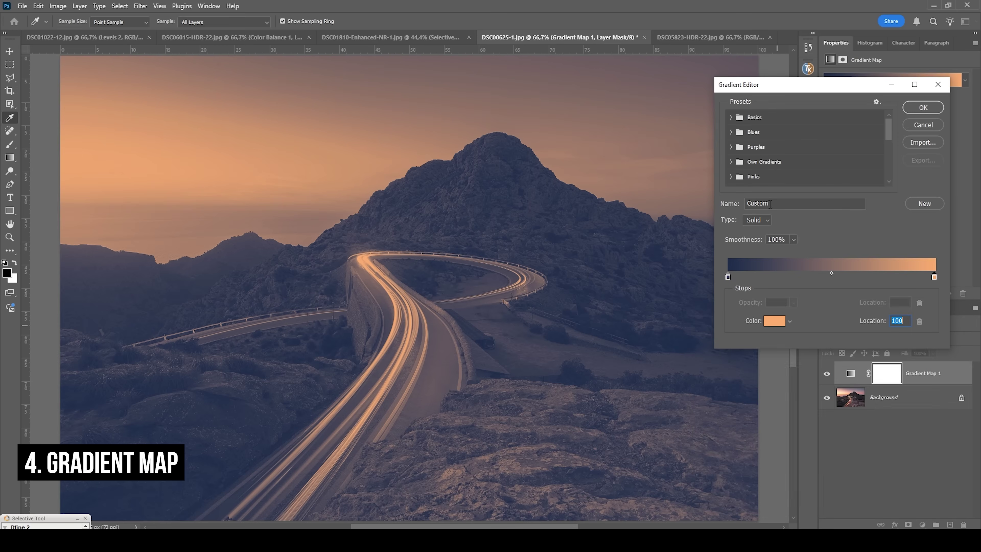
{"action": "left_click", "coordinate": [921, 107]}
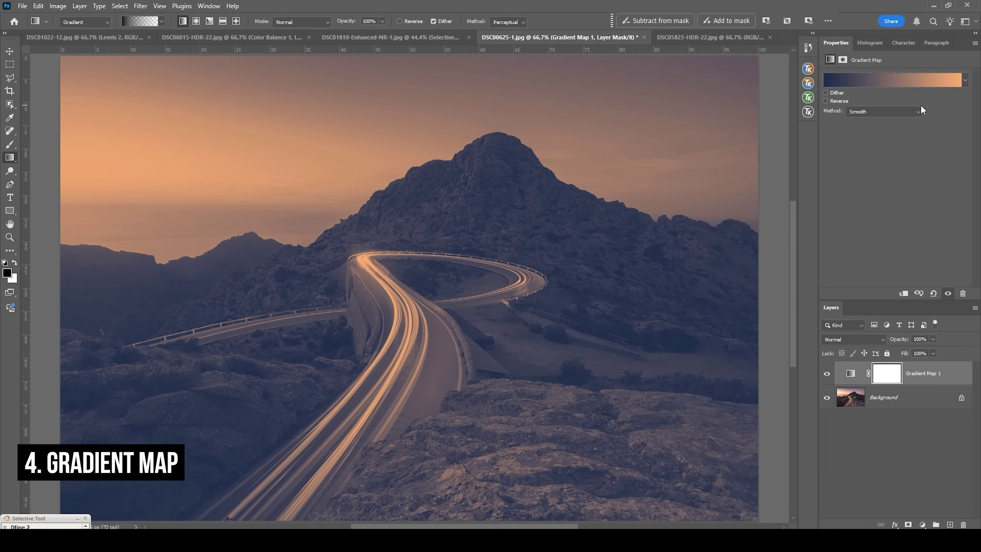
Blend Gradient Map 1 in Soft Light mode at 20% opacity.
{"action": "left_click", "coordinate": [874, 339]}
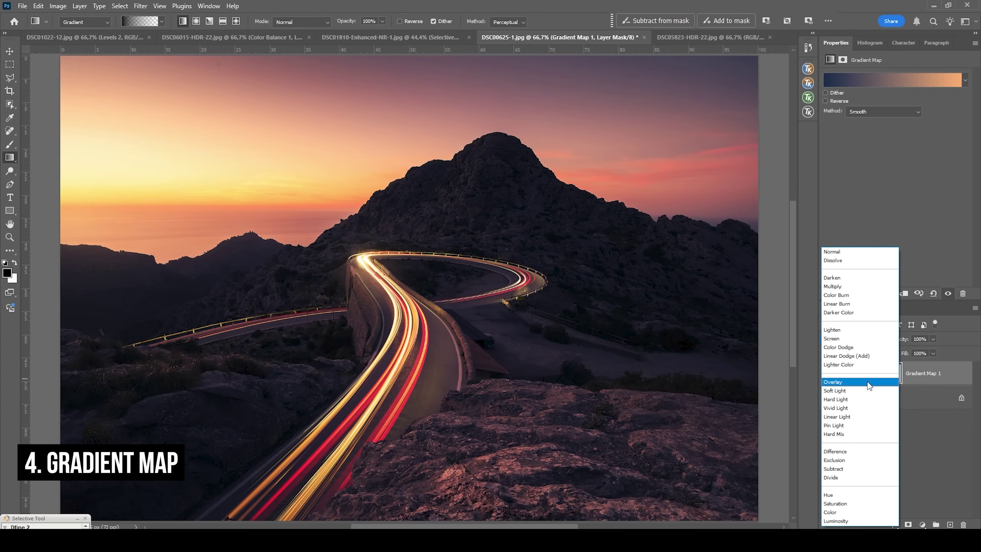
{"action": "left_click", "coordinate": [869, 395]}
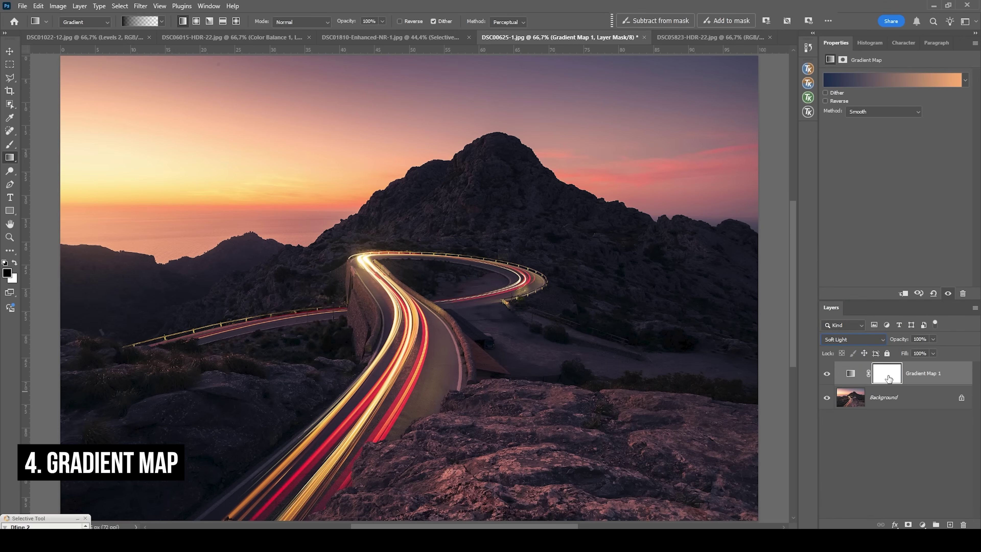
{"action": "left_click", "coordinate": [858, 380]}
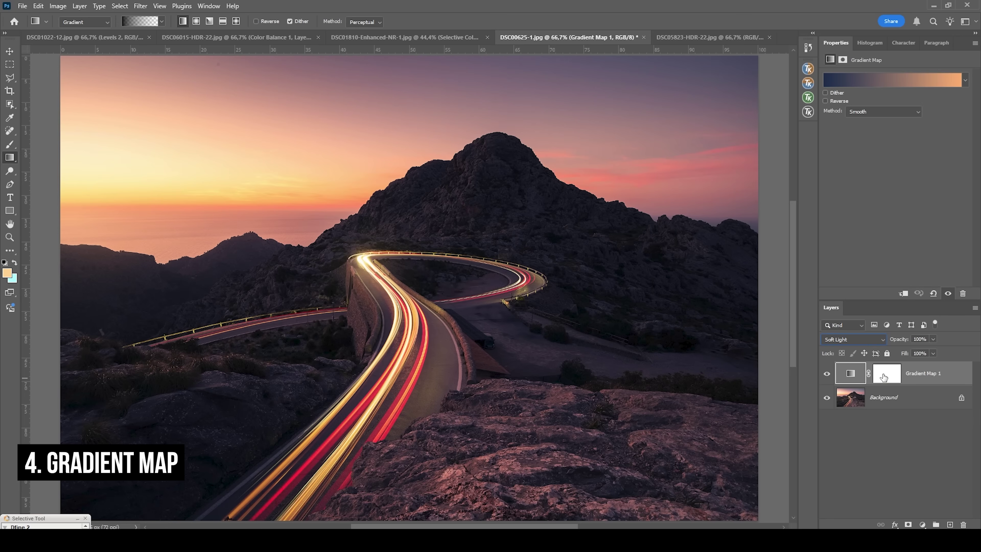
{"action": "left_click", "coordinate": [933, 339]}
{"action": "left_click_drag", "start_coordinate": [906, 352], "coordinate": [894, 352]}
{"action": "left_click", "coordinate": [826, 374]}
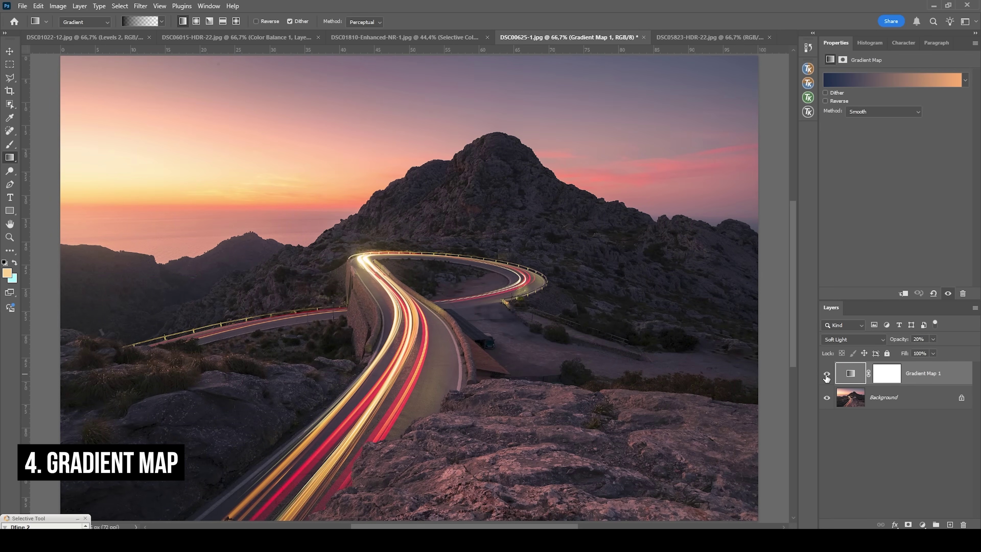
Toggle Gradient Map 1 to compare with the original, then reopen its gradient.
{"action": "left_click", "coordinate": [826, 374]}
{"action": "left_click", "coordinate": [826, 375]}
{"action": "left_click", "coordinate": [825, 375]}
{"action": "left_click", "coordinate": [825, 374]}
{"action": "left_click", "coordinate": [825, 374]}
{"action": "left_click", "coordinate": [826, 374]}
{"action": "left_click", "coordinate": [825, 375]}
{"action": "left_click", "coordinate": [882, 80]}
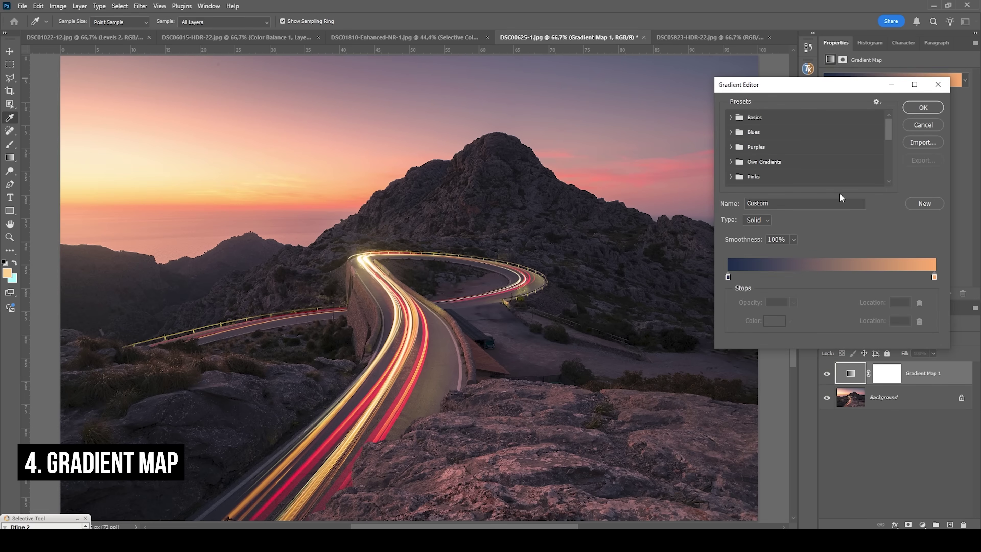
Add a pale peach #ffcf89 middle stop at about 48% and apply the gradient.
{"action": "left_click", "coordinate": [832, 277]}
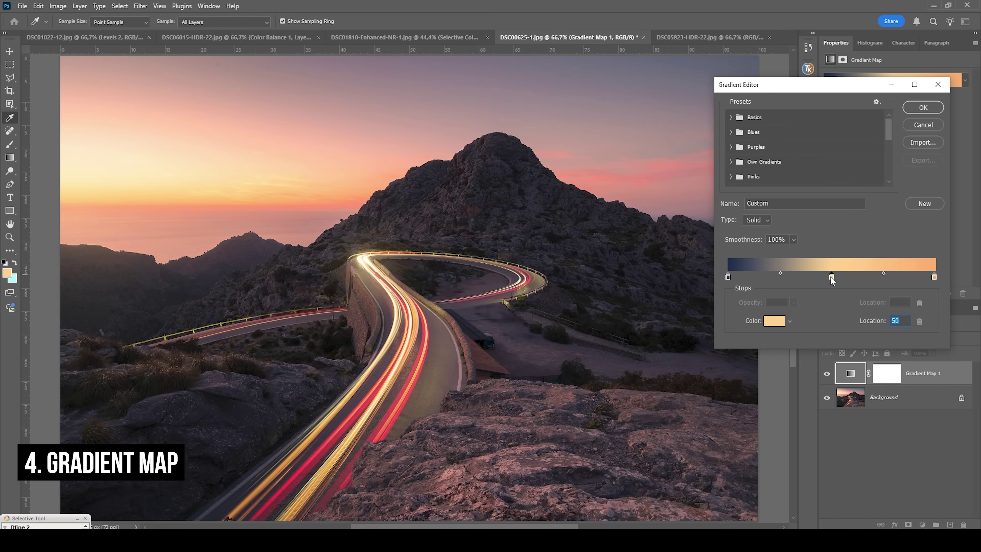
{"action": "double_click", "coordinate": [831, 277]}
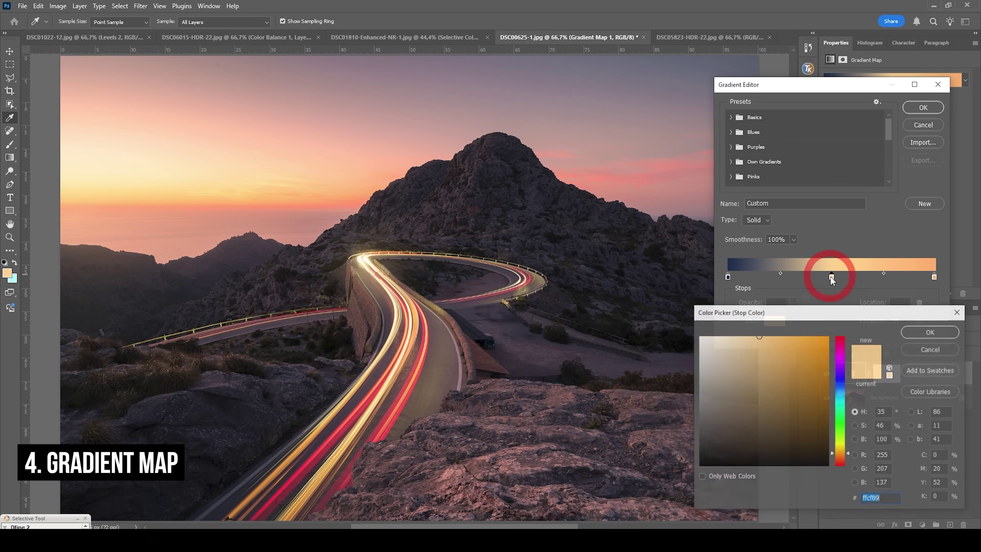
{"action": "left_click", "coordinate": [916, 332]}
{"action": "left_click_drag", "start_coordinate": [830, 276], "coordinate": [826, 275]}
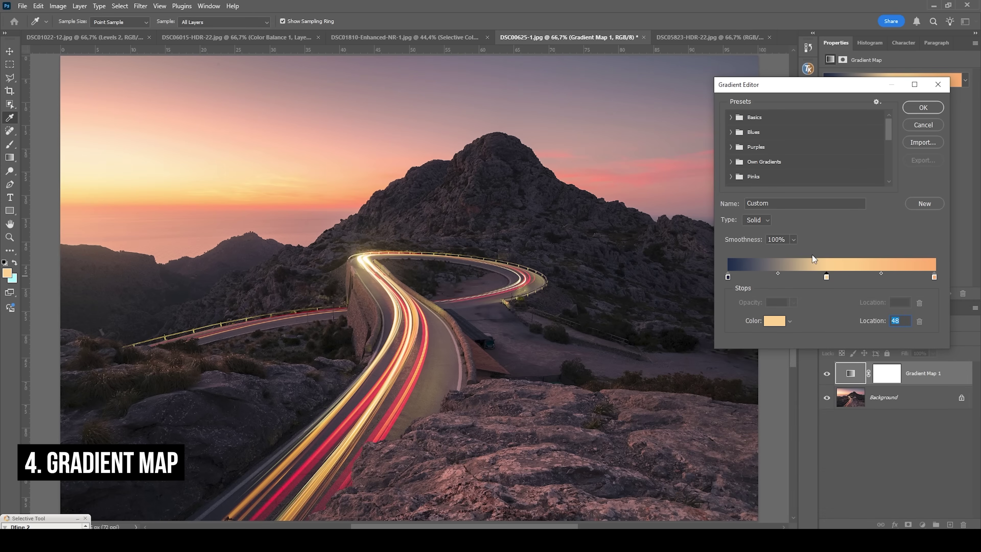
{"action": "left_click", "coordinate": [917, 109]}
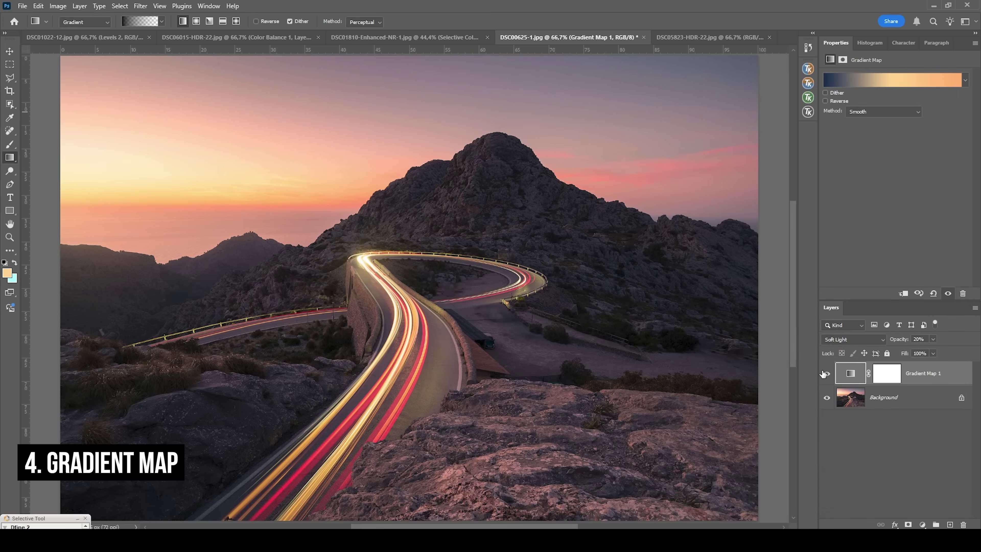
Toggle Gradient Map 1 off and on to compare, leaving it visible.
{"action": "left_click", "coordinate": [825, 373]}
{"action": "left_click", "coordinate": [825, 373]}
{"action": "left_click", "coordinate": [825, 373]}
{"action": "left_click", "coordinate": [825, 373]}
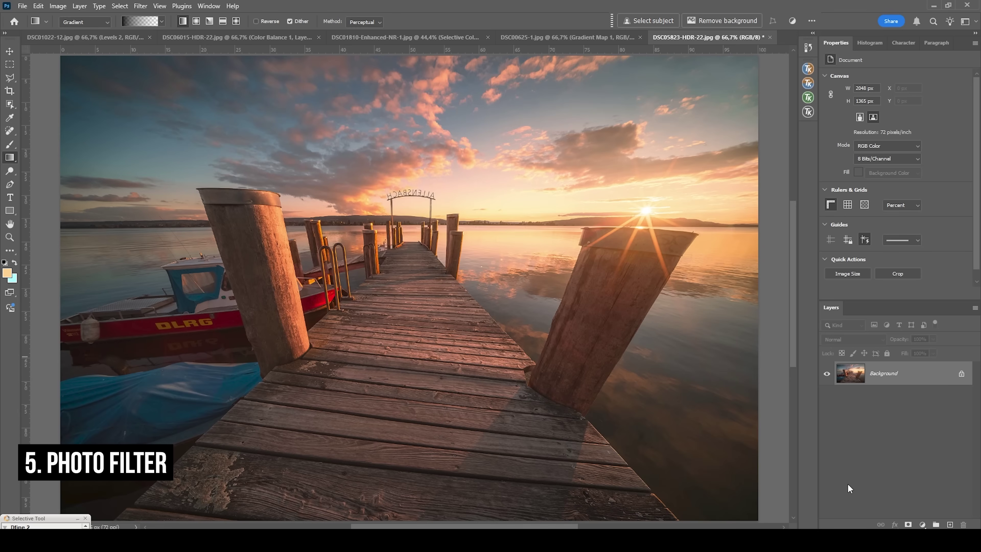
Add a Photo Filter with Warming Filter (85) at 25% density and compare before and after.
{"action": "left_click", "coordinate": [922, 524]}
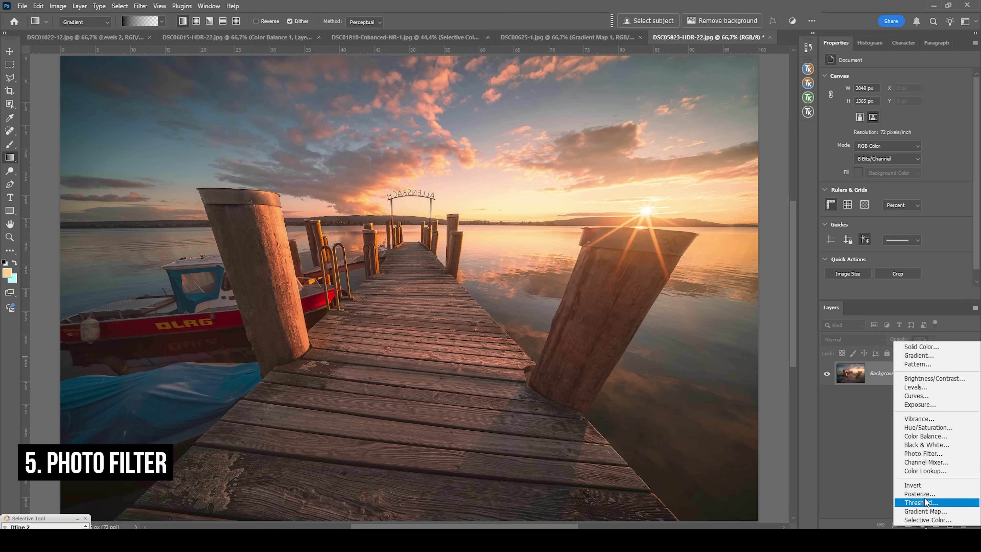
{"action": "left_click", "coordinate": [938, 455]}
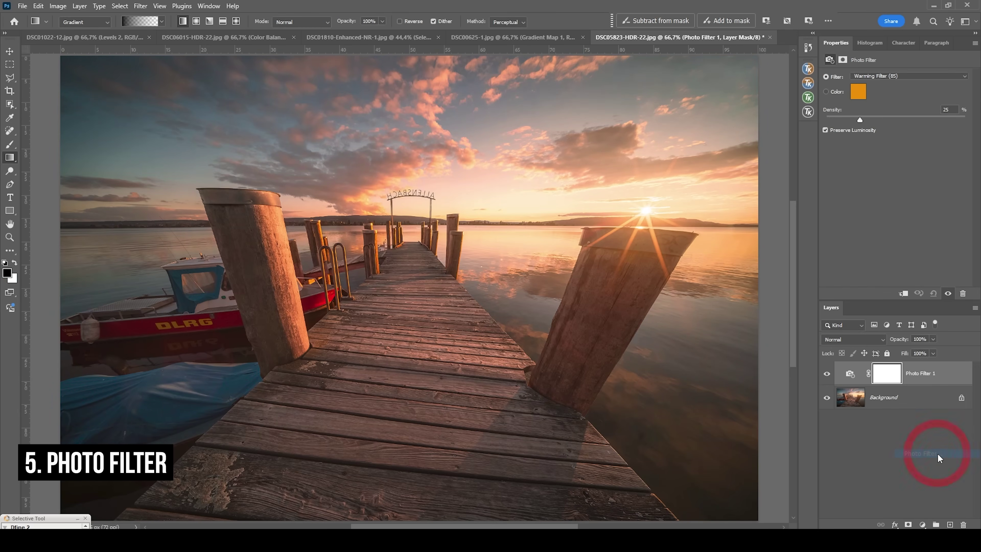
{"action": "left_click", "coordinate": [826, 373]}
{"action": "left_click", "coordinate": [826, 373]}
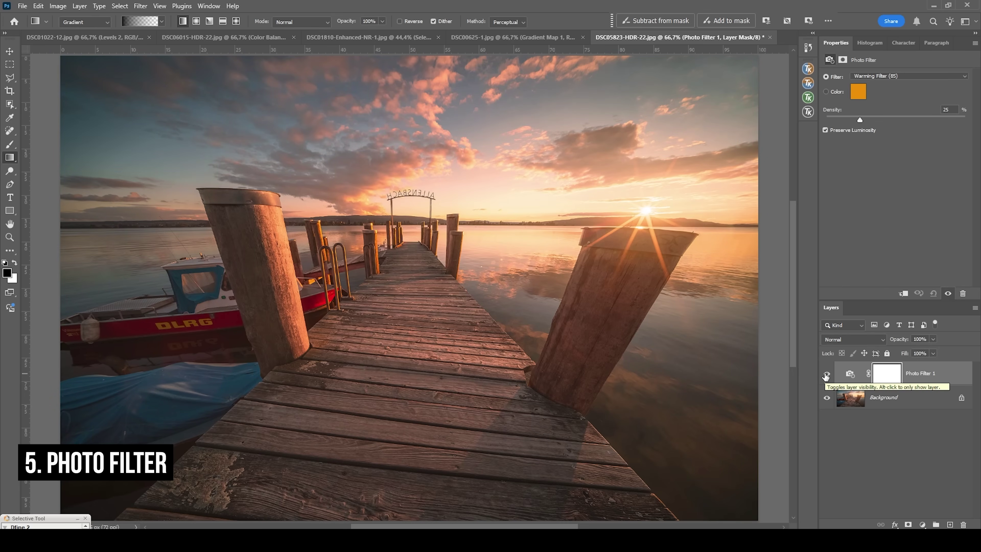
{"action": "left_click", "coordinate": [827, 373]}
{"action": "left_click", "coordinate": [826, 374]}
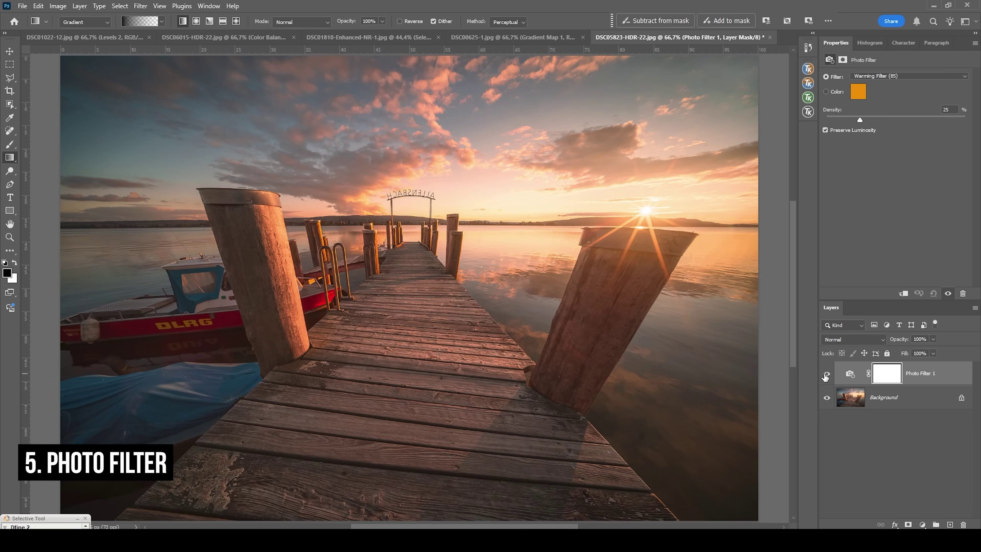
{"action": "left_click", "coordinate": [824, 374]}
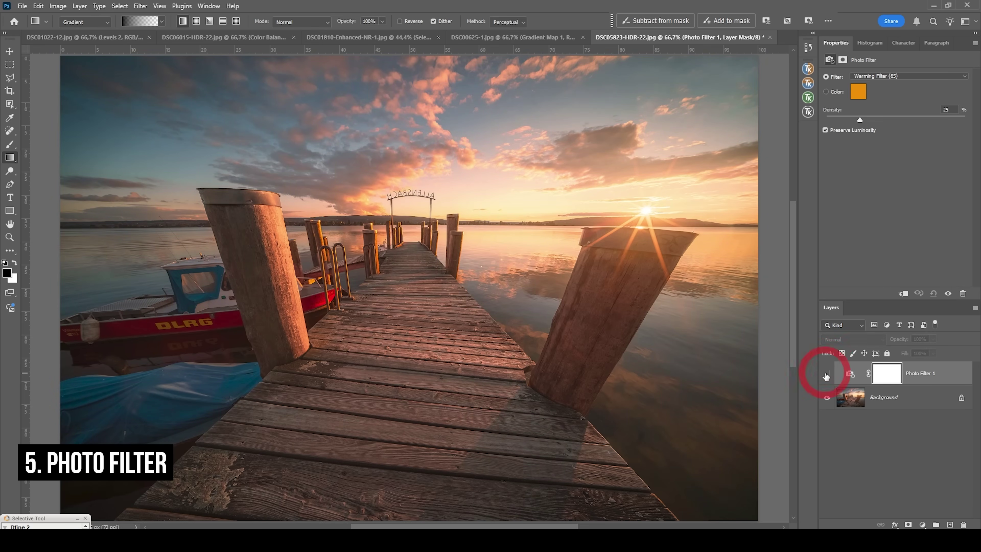
{"action": "left_click", "coordinate": [825, 374]}
{"action": "left_click", "coordinate": [825, 375]}
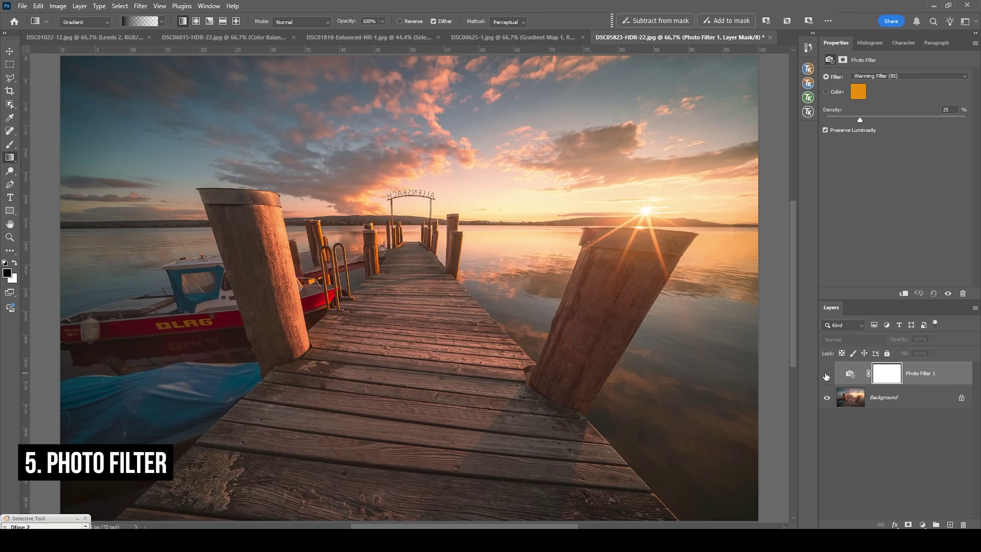
{"action": "left_click", "coordinate": [826, 375]}
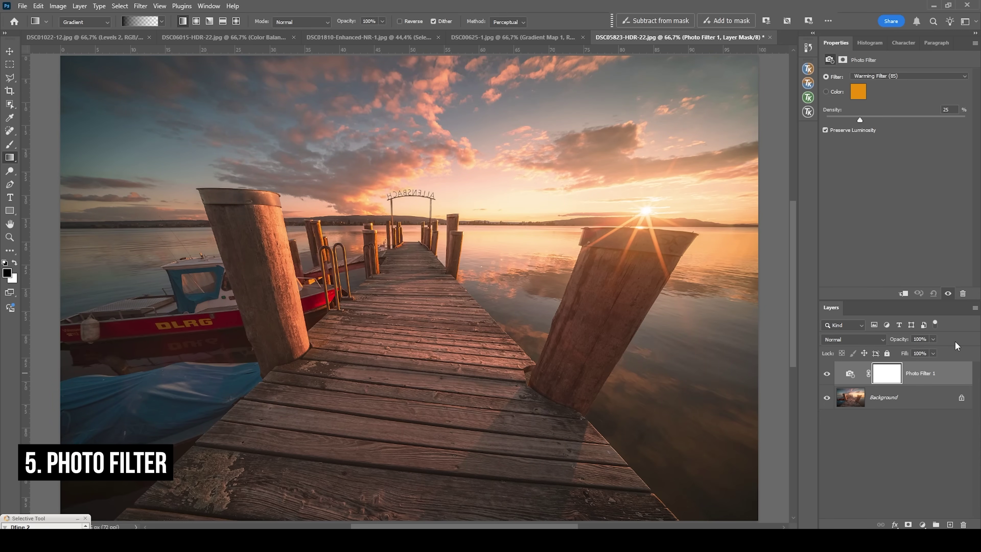
{"action": "left_click", "coordinate": [911, 76]}
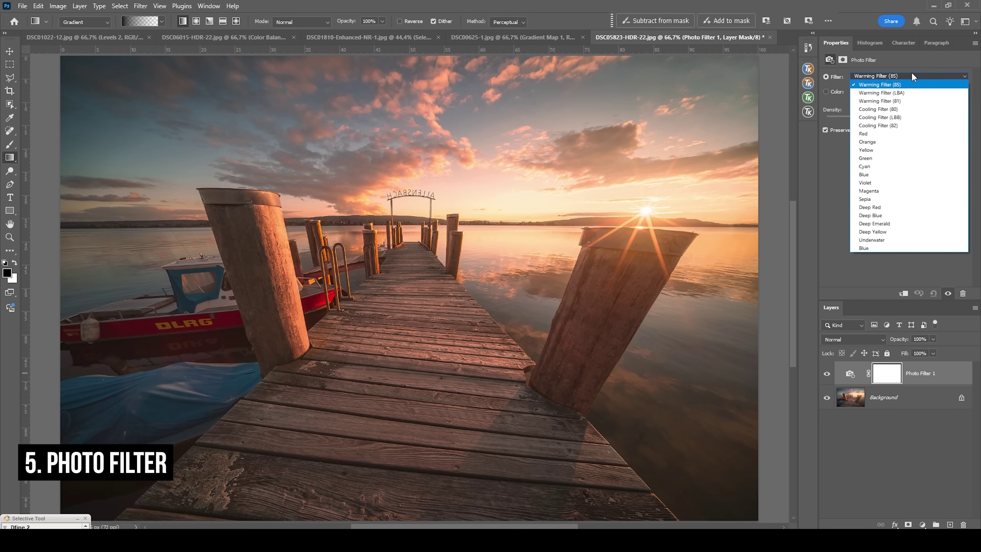
{"action": "left_click", "coordinate": [906, 85]}
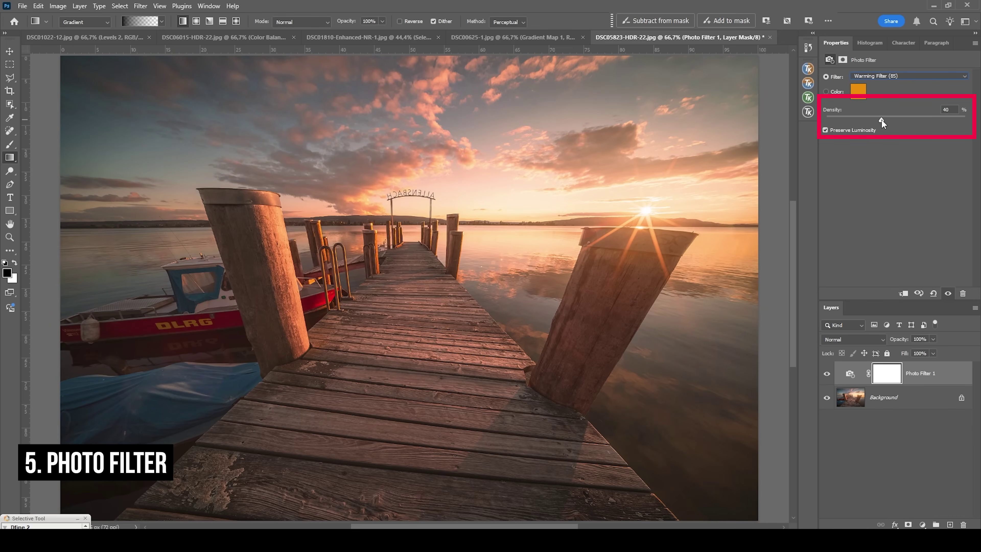
{"action": "left_click_drag", "start_coordinate": [886, 120], "coordinate": [885, 120]}
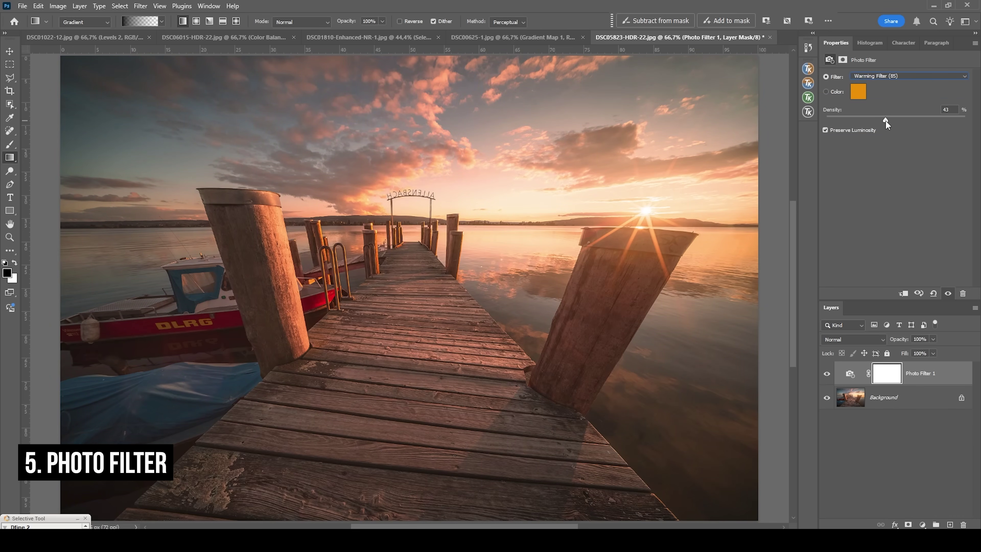